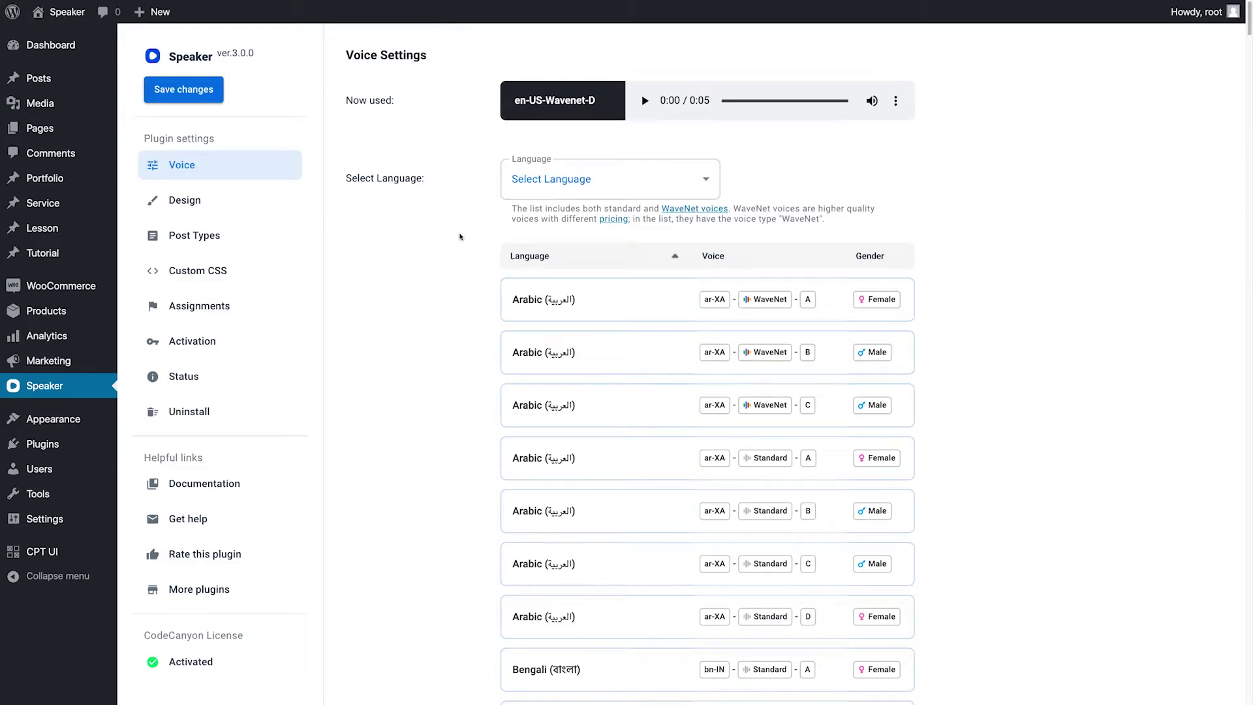
# Filter the voice list to English (US) voices.
pyautogui.click(542, 189)
pyautogui.scroll(-2, 619, 383)
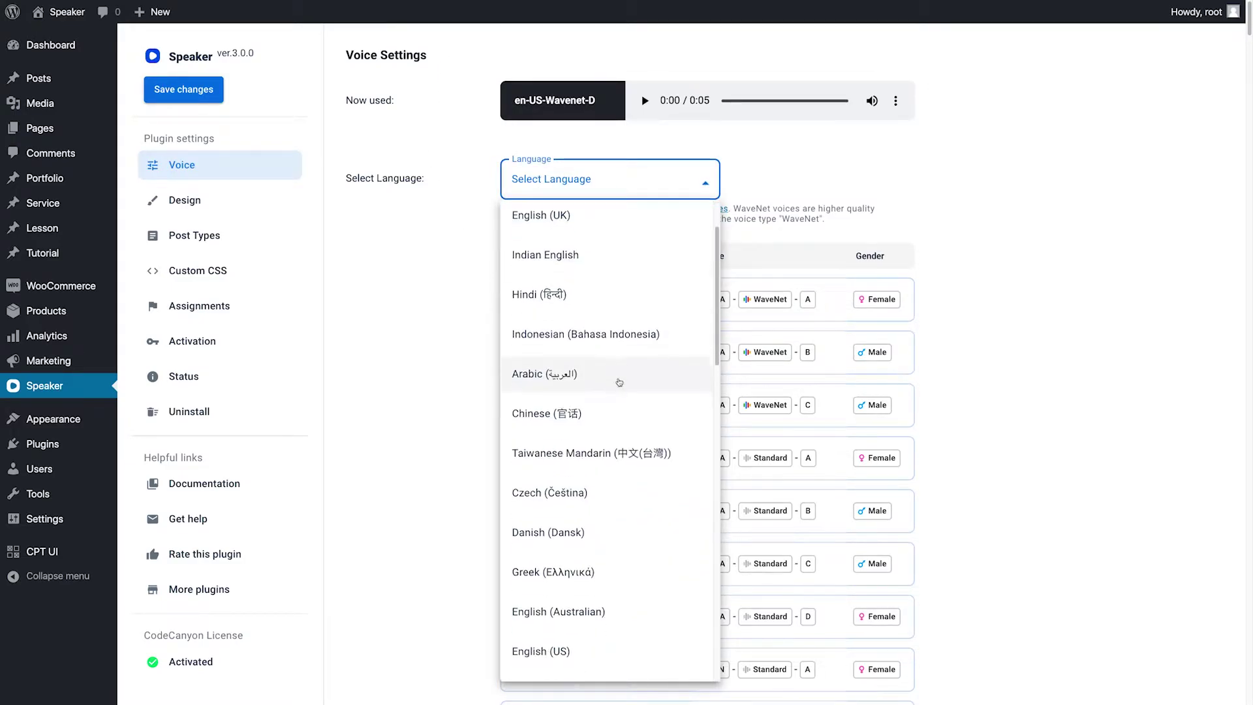
pyautogui.scroll(-3, 620, 382)
pyautogui.click(574, 483)
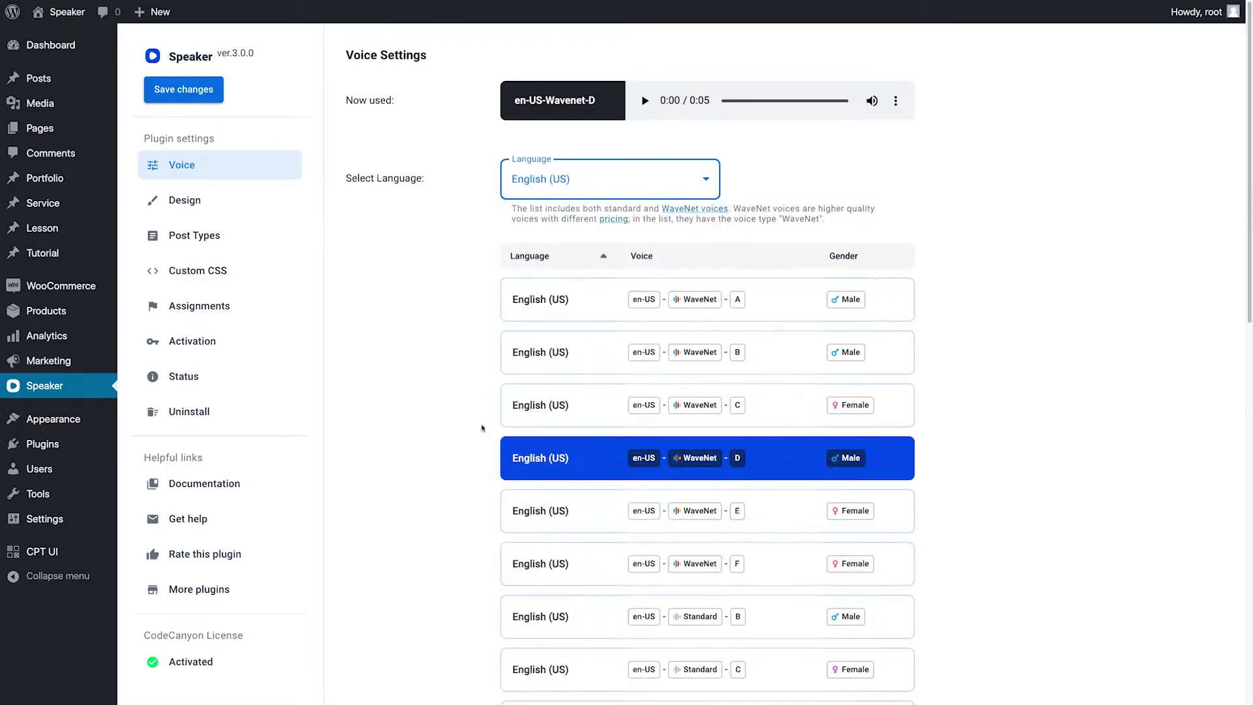
pyautogui.scroll(-1, 783, 360)
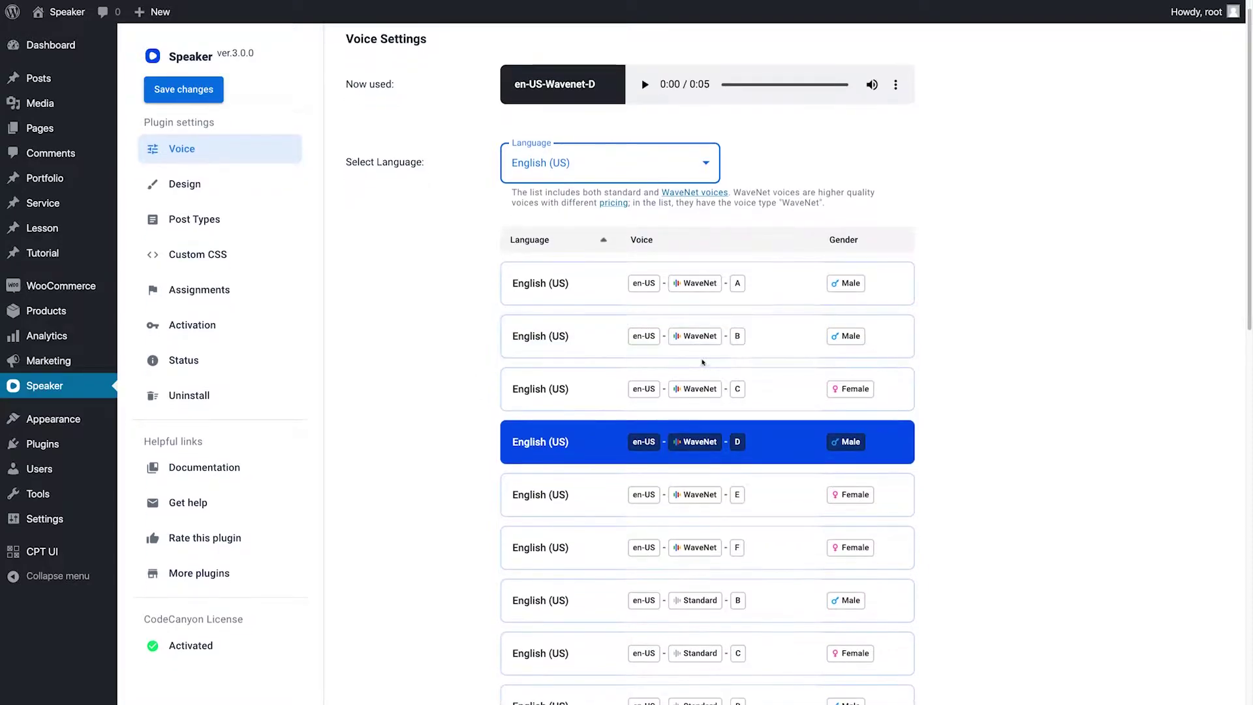
# Audition the WaveNet C female voice, then switch to the WaveNet E female voice.
pyautogui.click(808, 391)
pyautogui.scroll(-1, 792, 479)
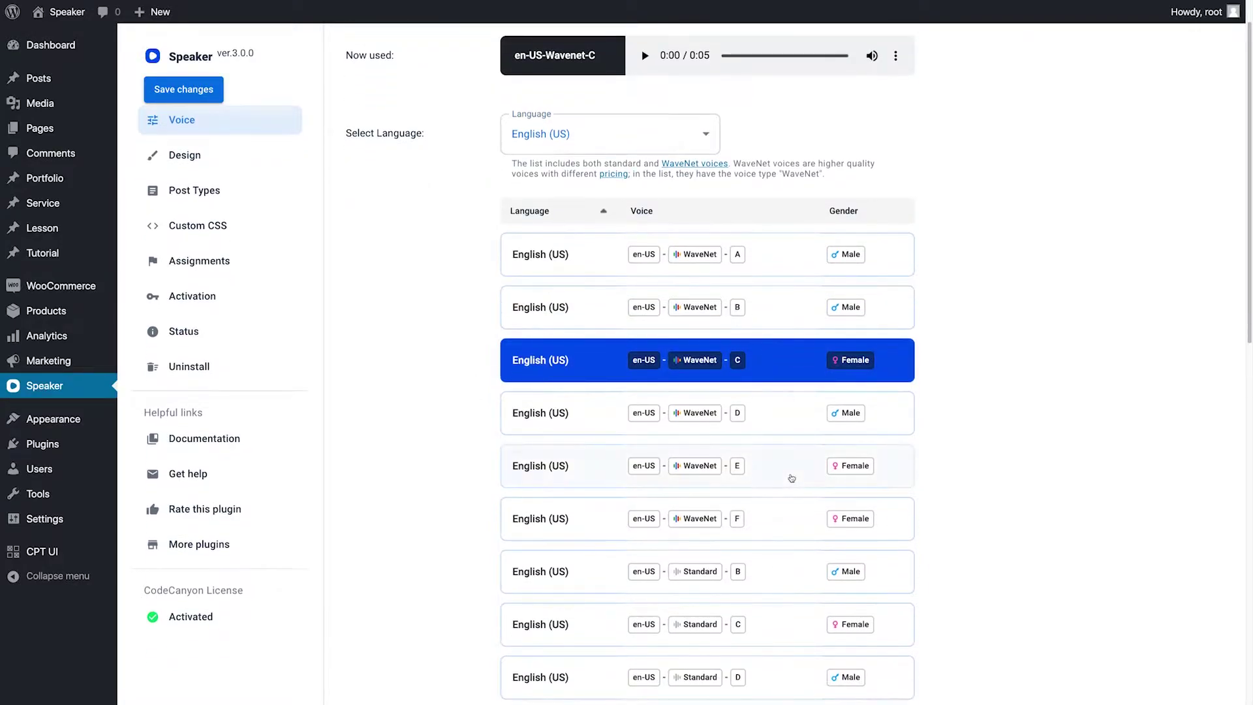
pyautogui.click(792, 478)
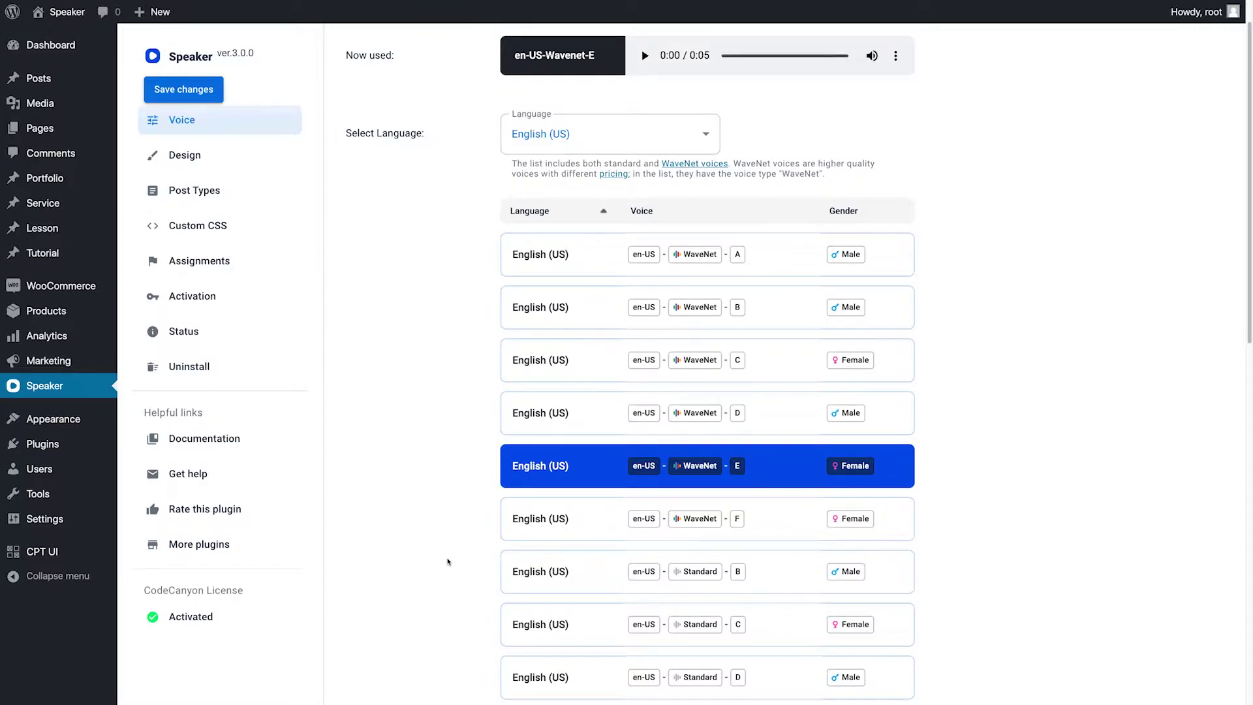
pyautogui.scroll(-10, 448, 561)
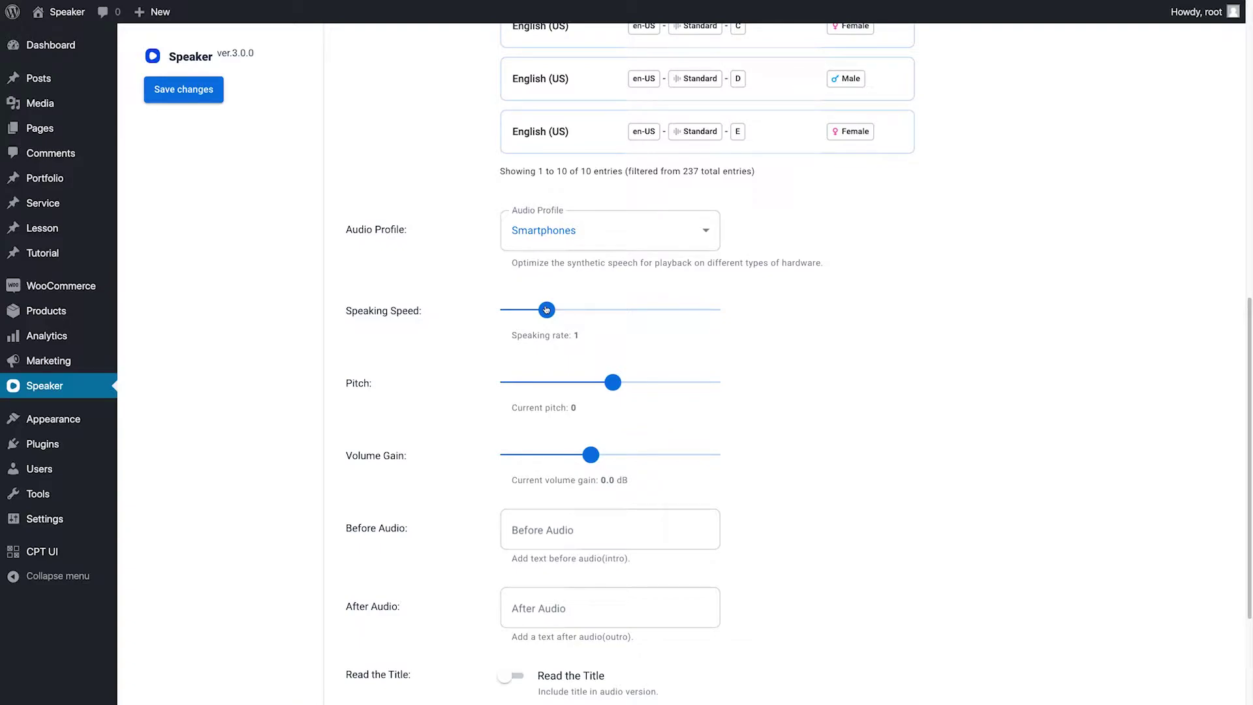
# Raise the speaking speed to 1.25 and save the voice settings.
pyautogui.moveTo(547, 309)
pyautogui.mouseDown()
pyautogui.moveTo(564, 309)
pyautogui.moveTo(547, 310)
pyautogui.mouseUp()
pyautogui.click(210, 95)
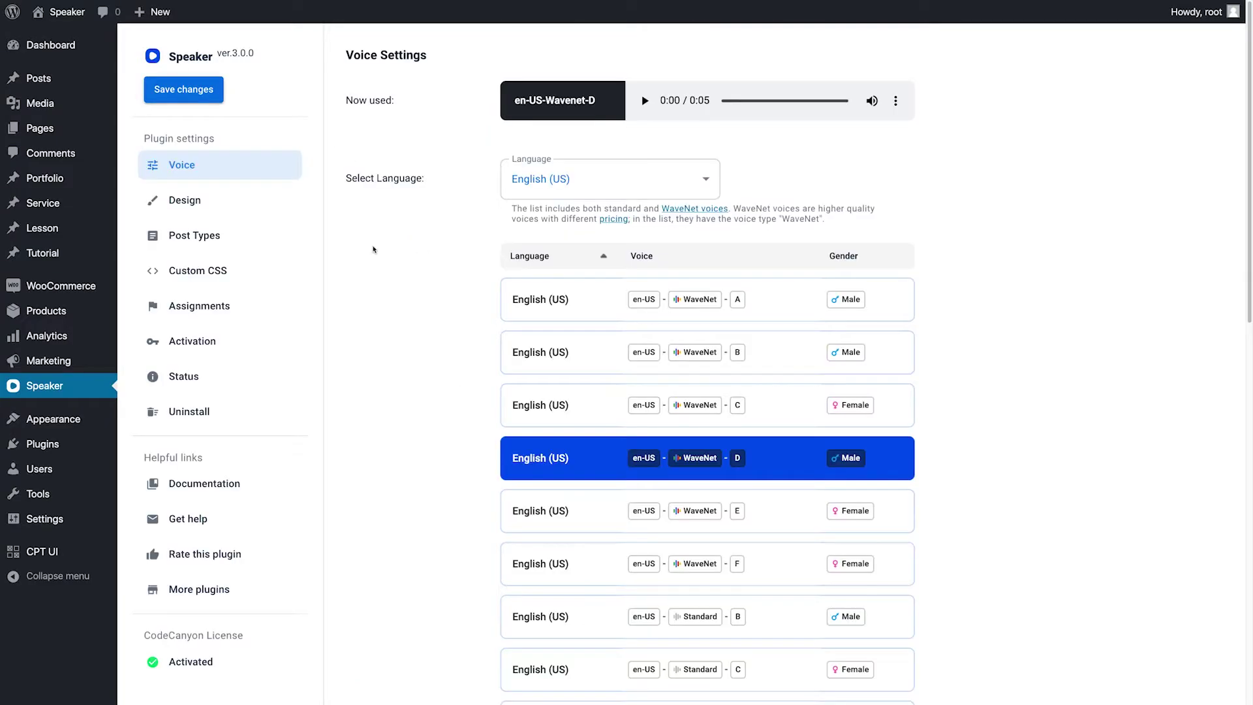
pyautogui.click(194, 237)
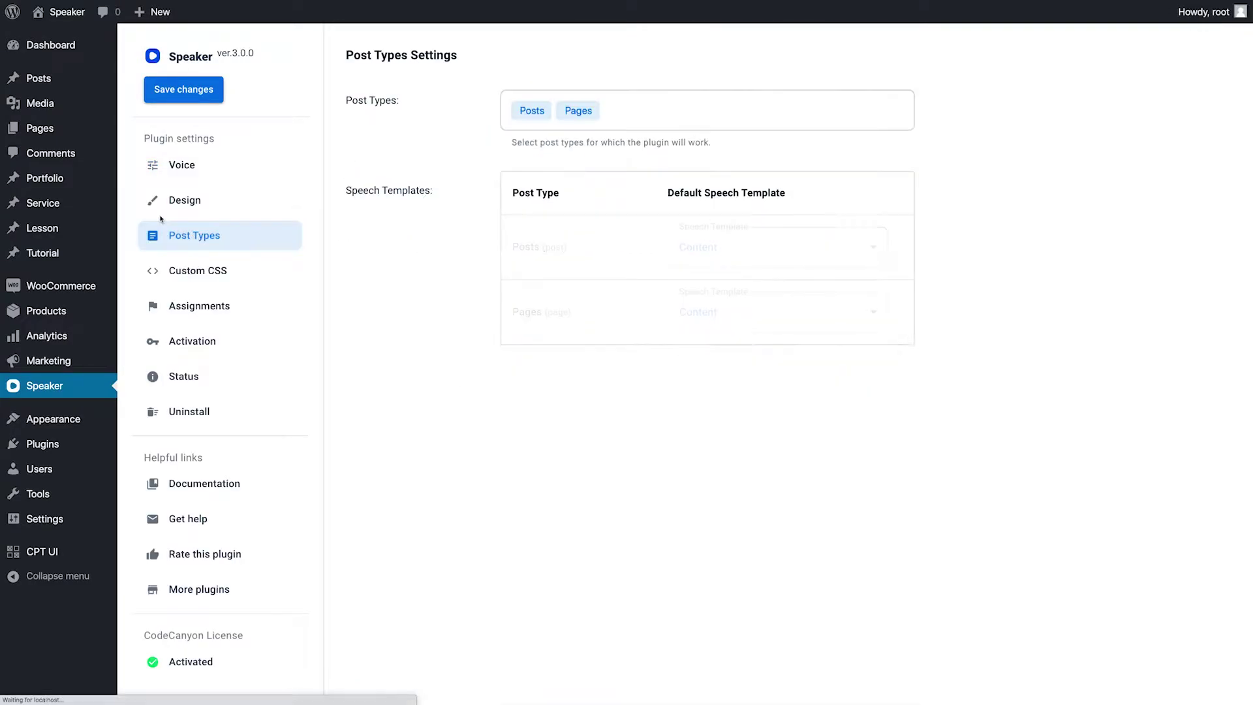
# Add Products to the speech-enabled post types and save.
pyautogui.click(619, 108)
pyautogui.click(553, 198)
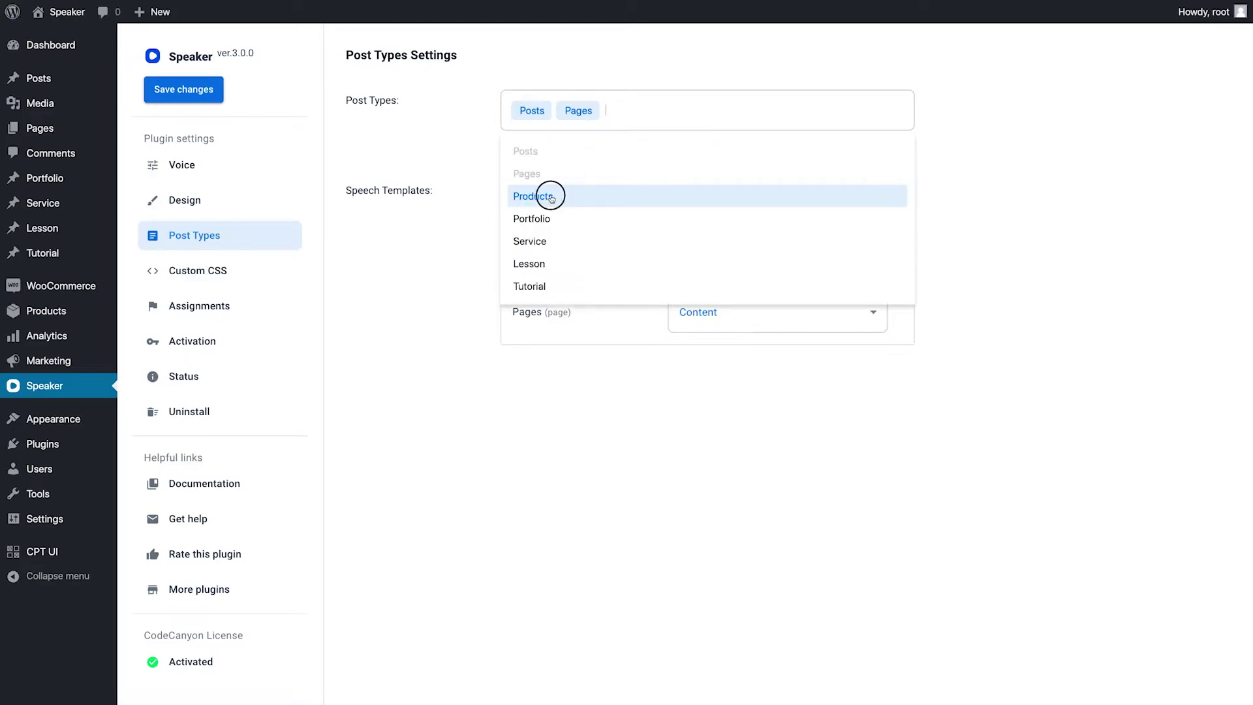
pyautogui.click(209, 98)
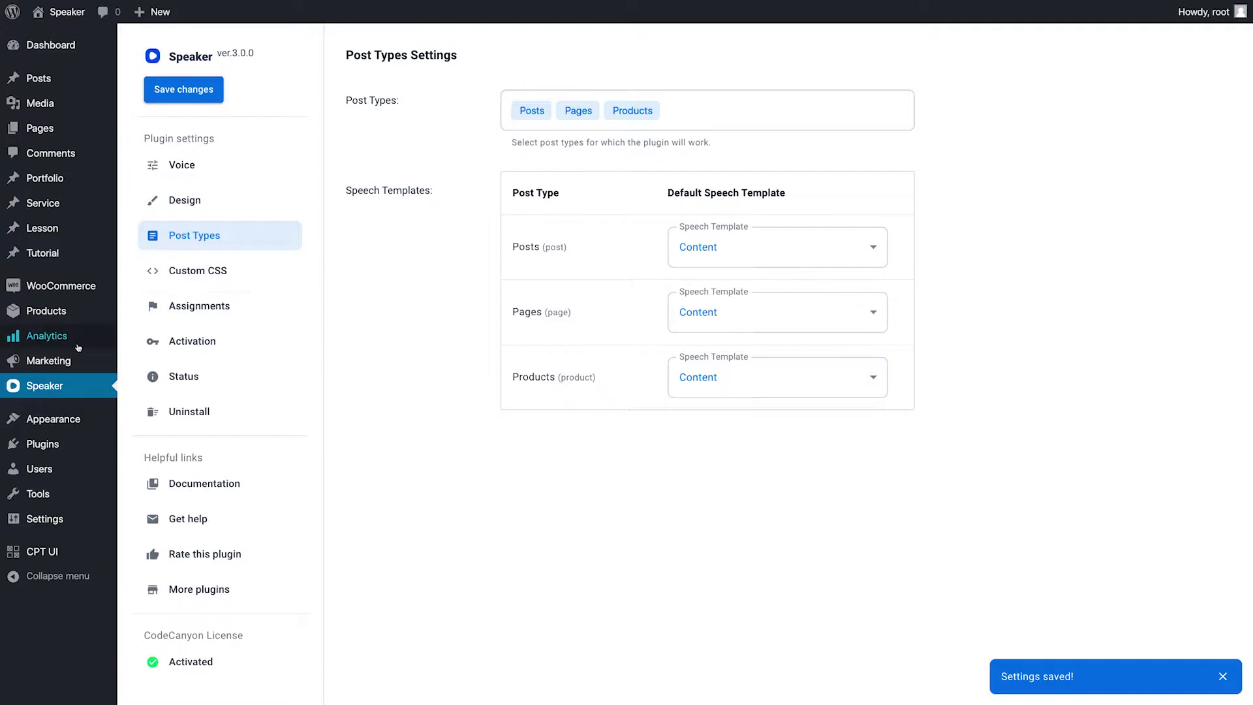
# Edit the Hoodie with Pocket product and start a new speech template.
pyautogui.moveTo(97, 311)
pyautogui.click(134, 310)
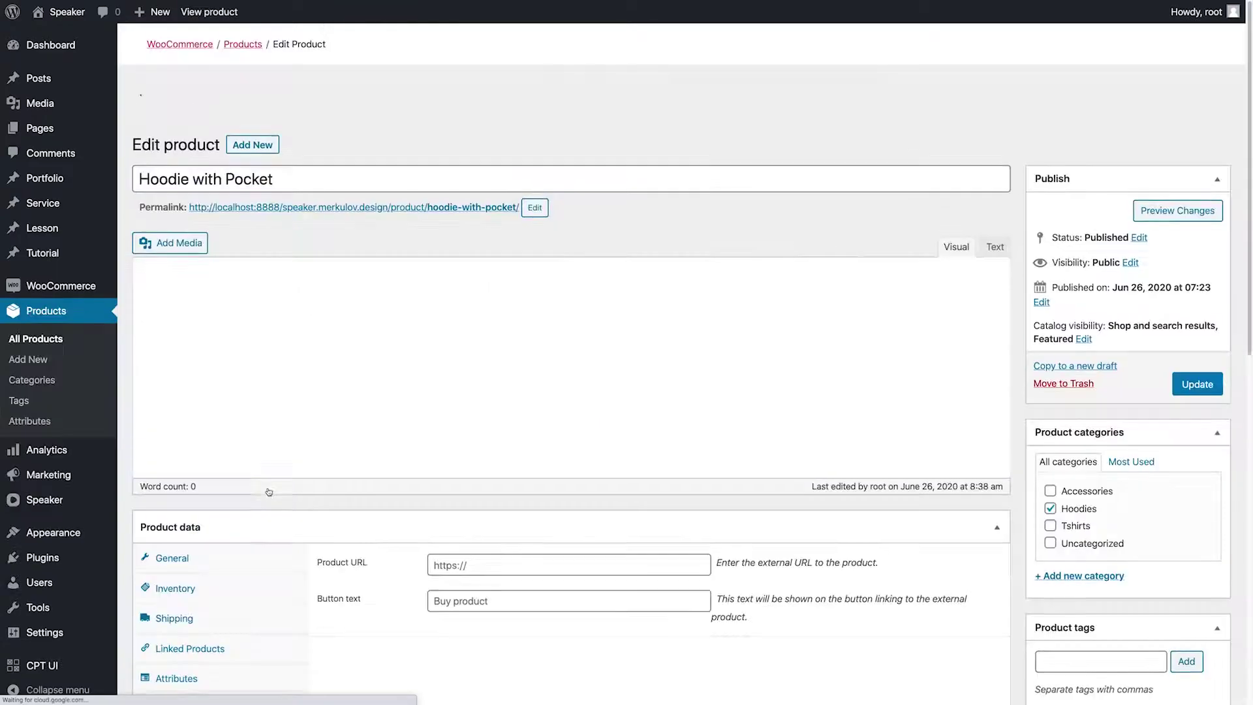
pyautogui.scroll(-7, 1111, 359)
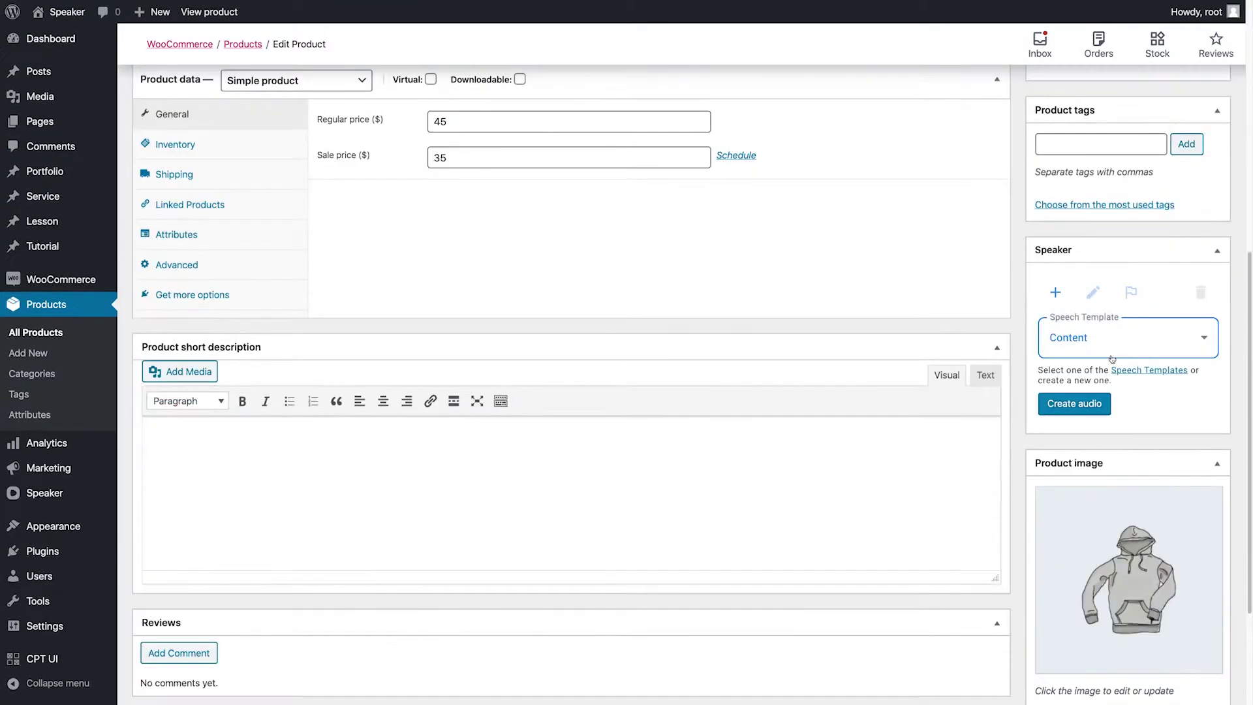
pyautogui.click(1055, 294)
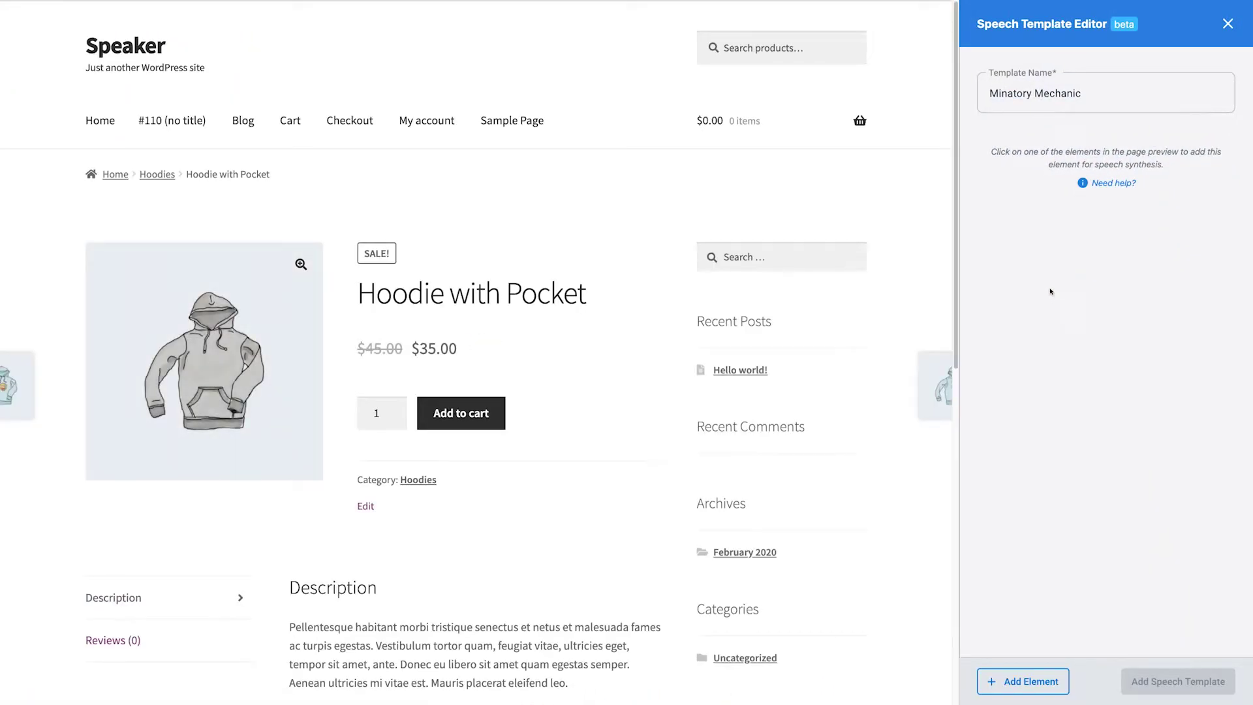
# Replace the default template name with 'Product Template'.
pyautogui.click(1034, 96)
pyautogui.tripleClick(1033, 94)
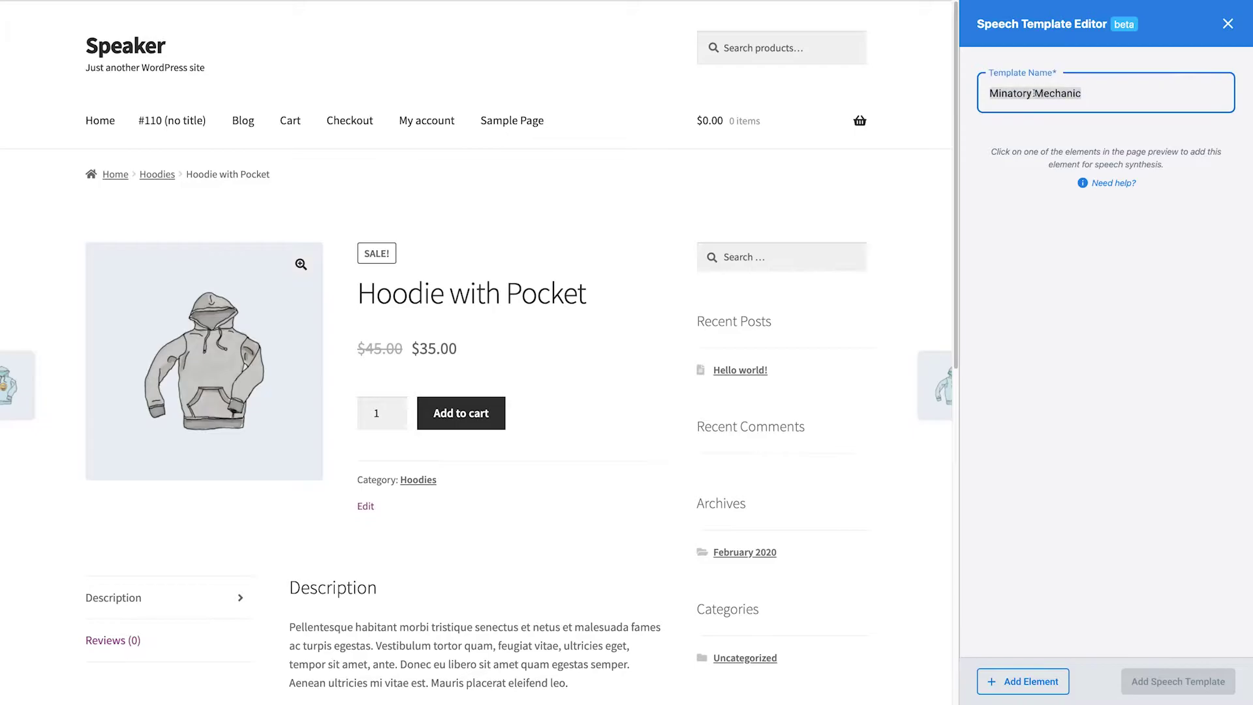
pyautogui.write('Product Template')
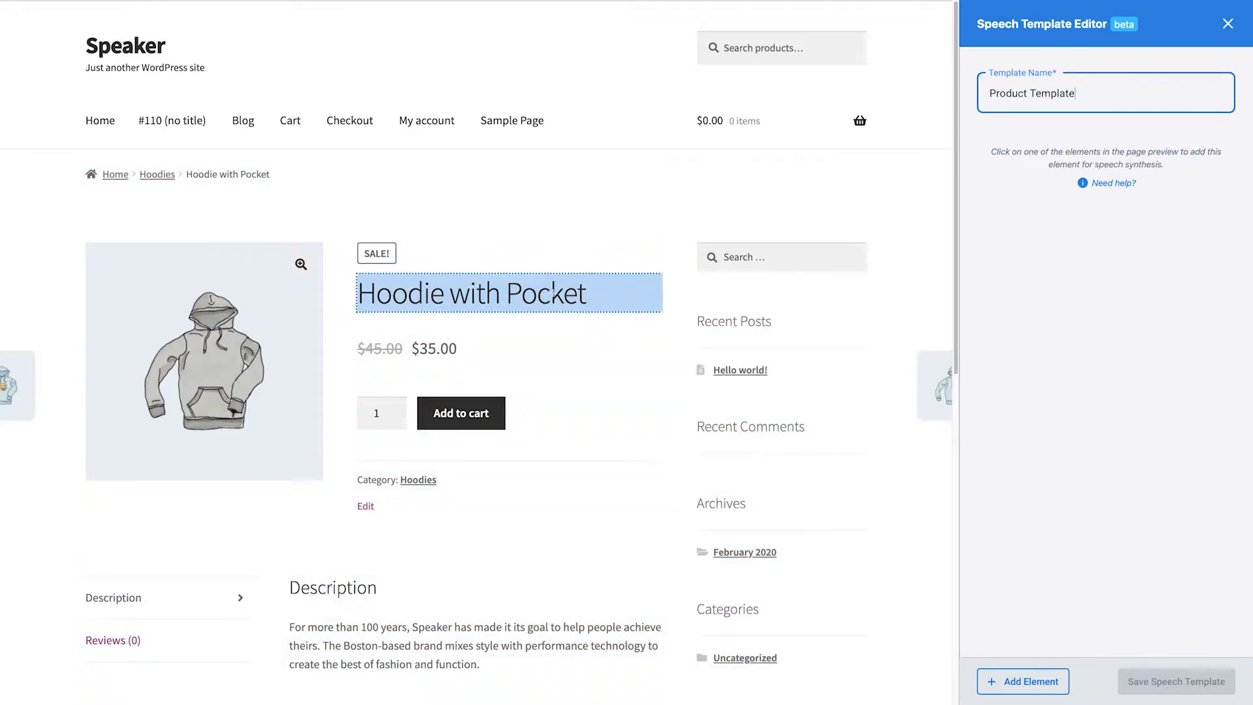
# Add the title, SALE! badge, $45.00 and $35.00 prices, Description heading and paragraph as elements.
pyautogui.click(553, 292)
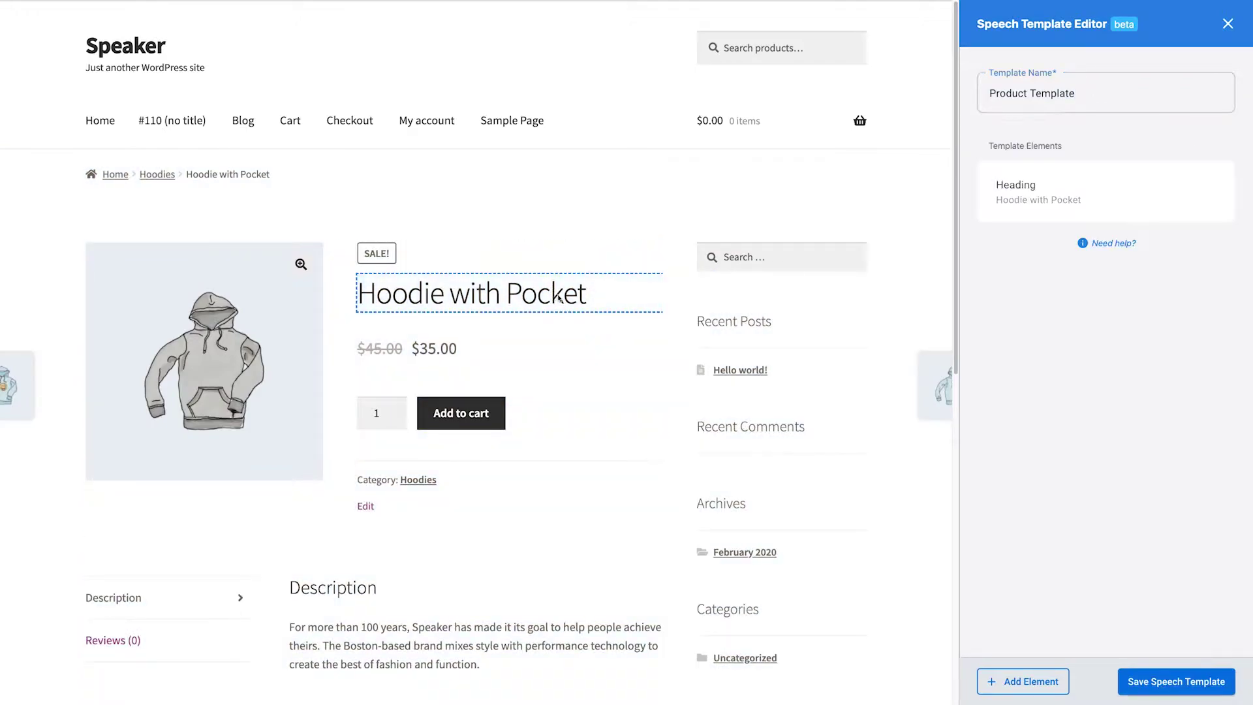
pyautogui.click(379, 256)
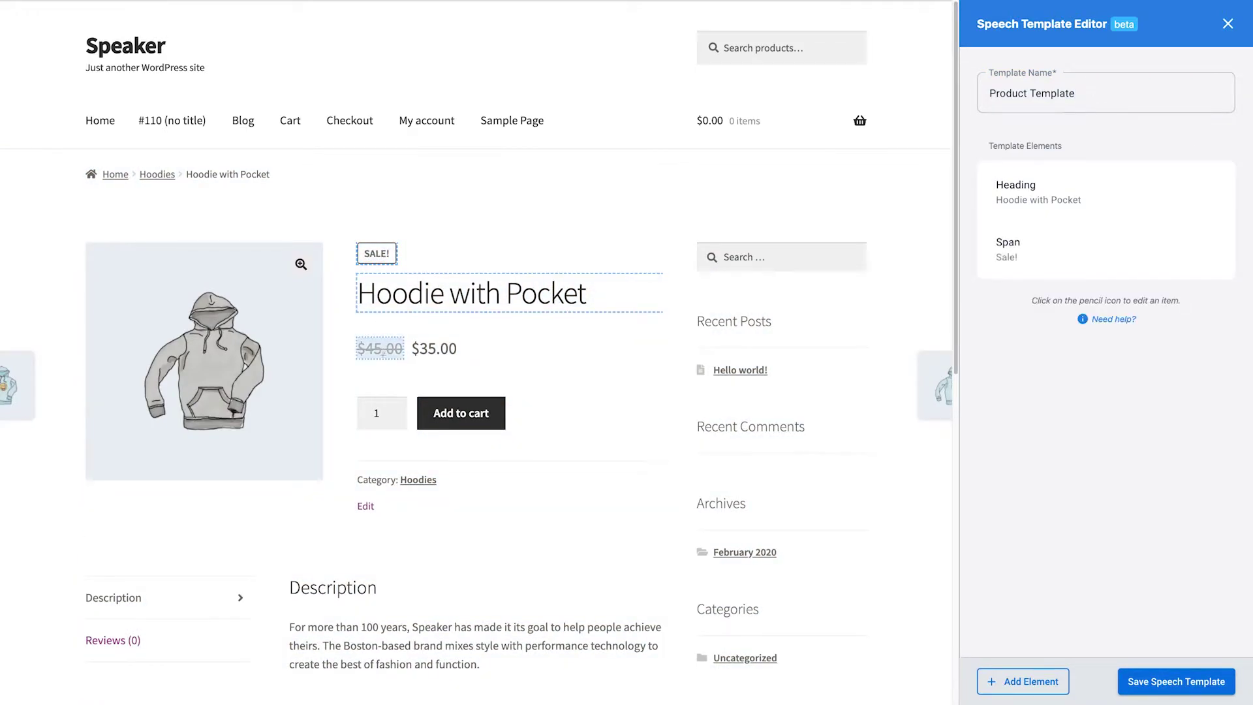
pyautogui.click(380, 349)
pyautogui.click(433, 348)
pyautogui.scroll(-2, 418, 365)
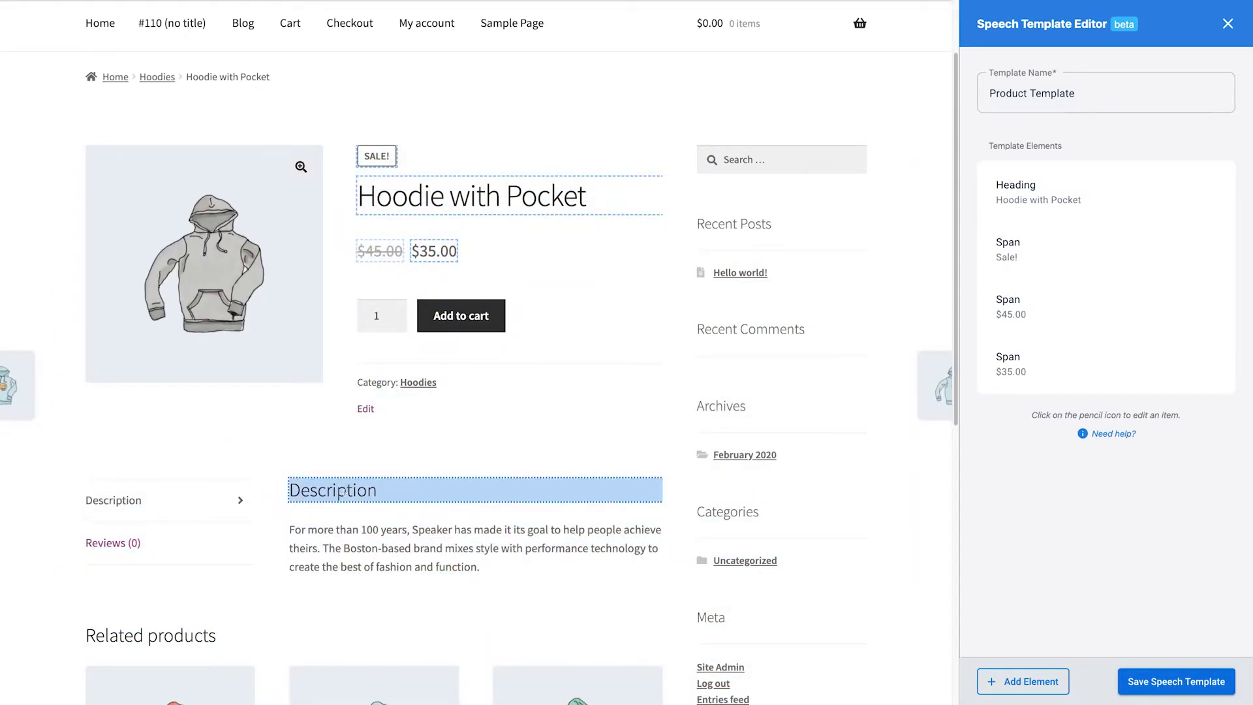
pyautogui.click(342, 491)
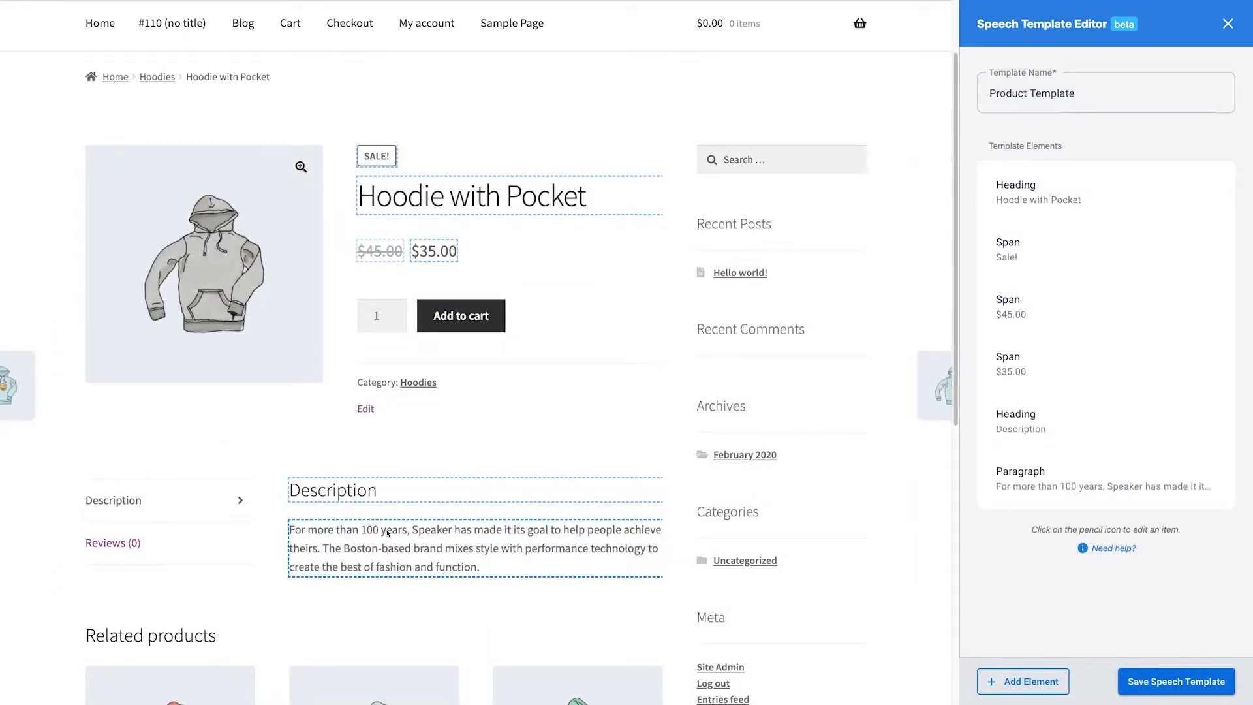
pyautogui.click(1122, 195)
# Voice the title heading with the en-GB WaveNet B male voice and save it.
pyautogui.click(1212, 191)
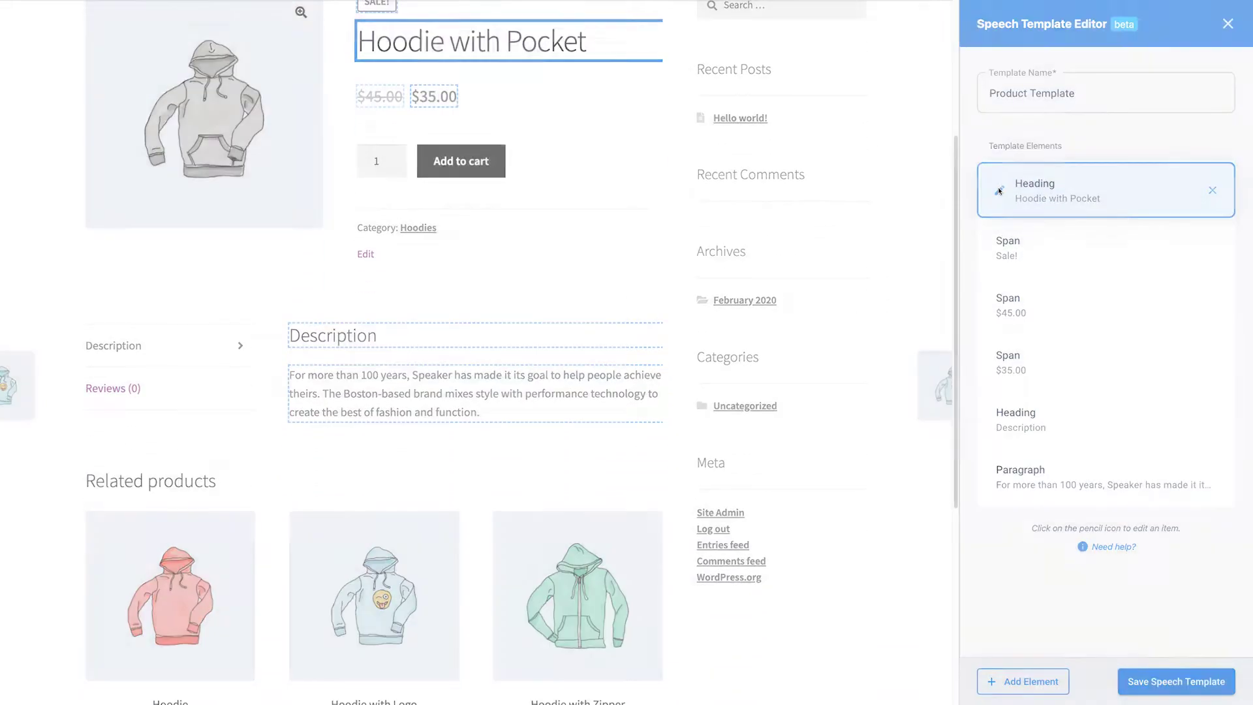
pyautogui.scroll(-3, 364, 397)
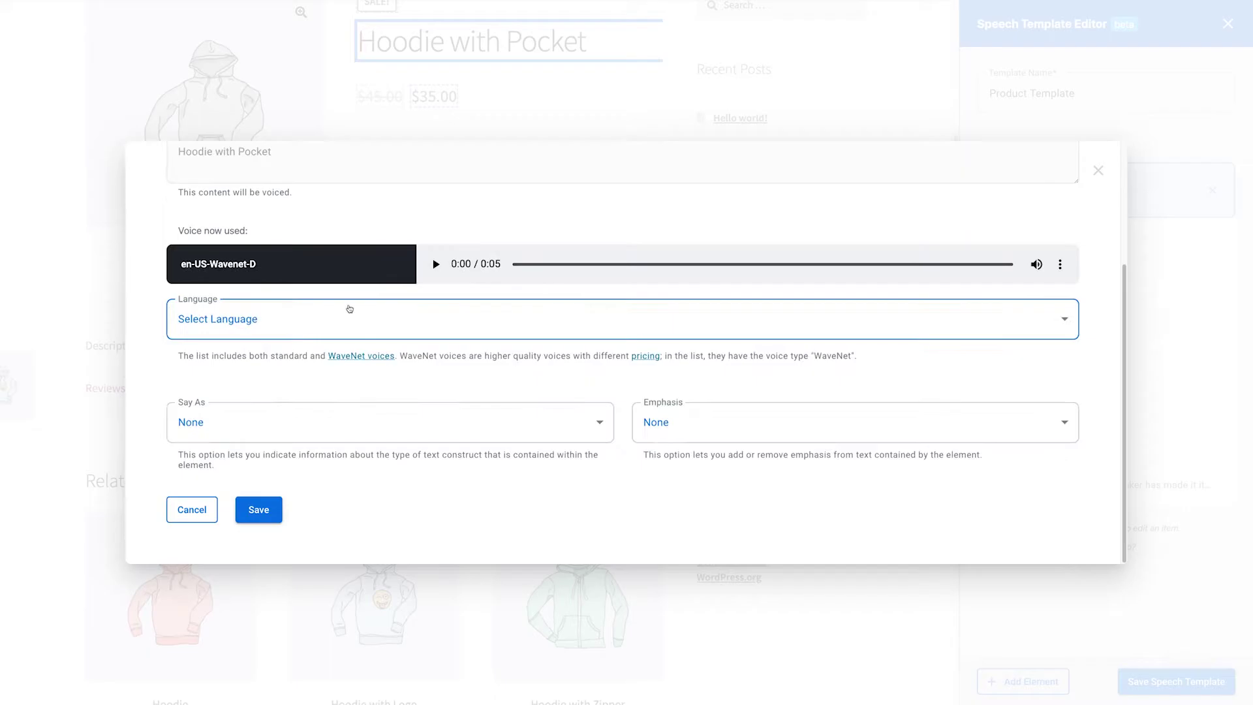
pyautogui.click(352, 312)
pyautogui.click(316, 339)
pyautogui.scroll(-6, 555, 336)
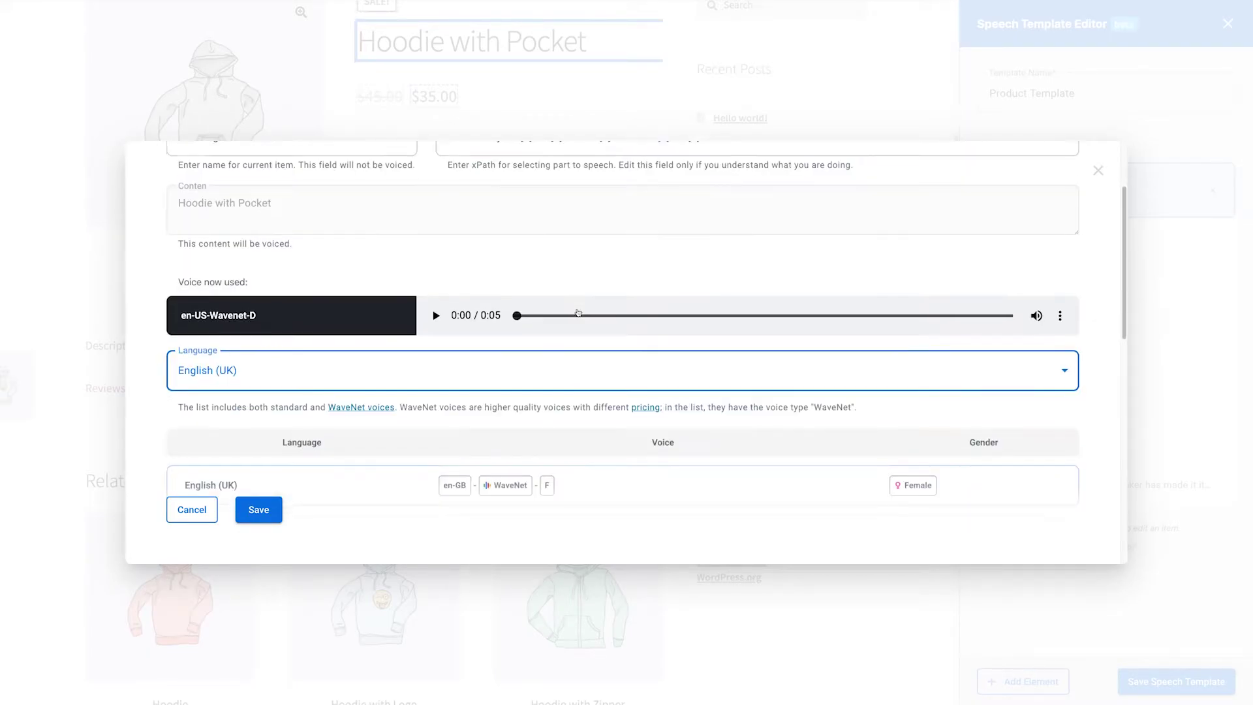
pyautogui.click(651, 330)
pyautogui.click(259, 509)
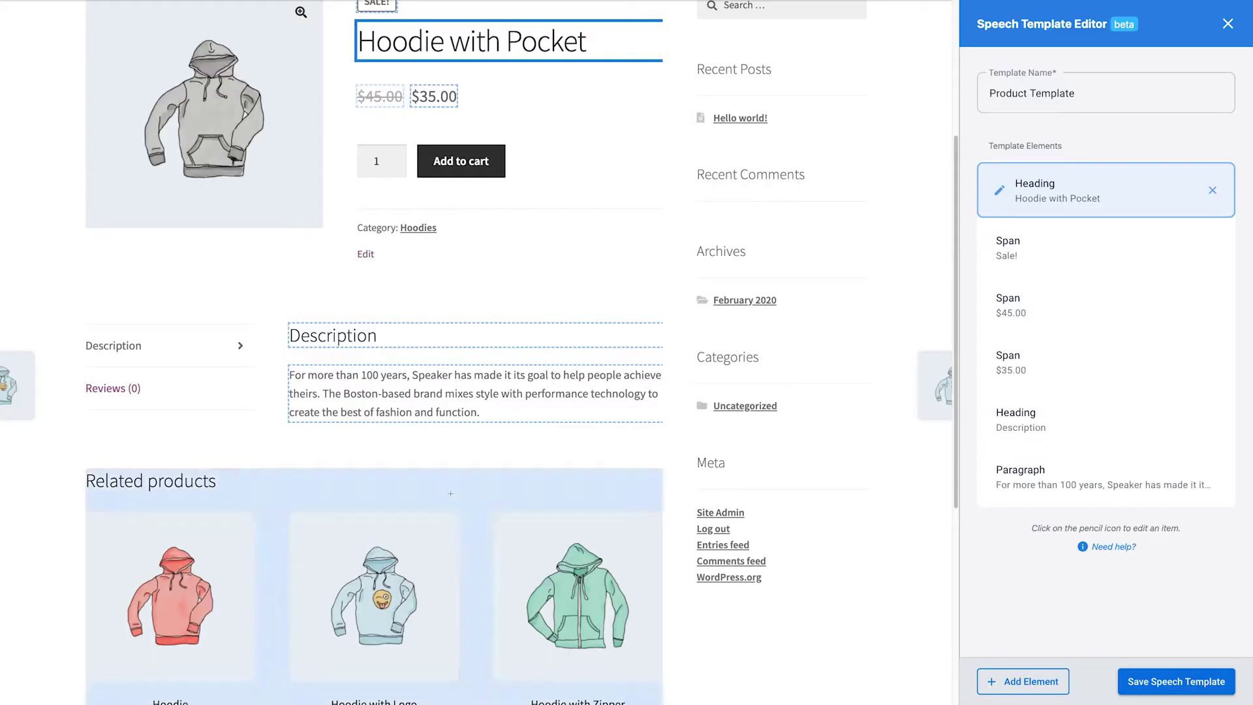
pyautogui.click(1018, 679)
# Create a text element named 'Old Price' with 'Old Price' as its spoken content.
pyautogui.click(1005, 635)
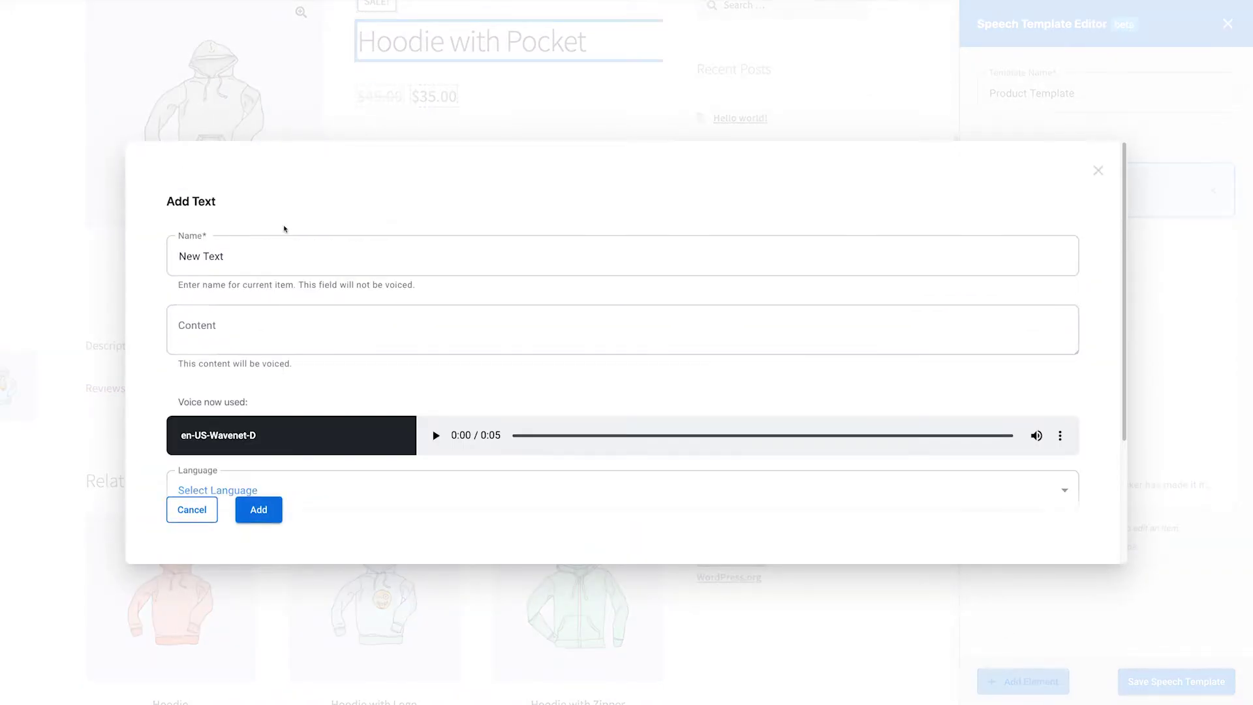
pyautogui.click(239, 261)
pyautogui.hotkey('ctrl', 'a')
pyautogui.write('Old')
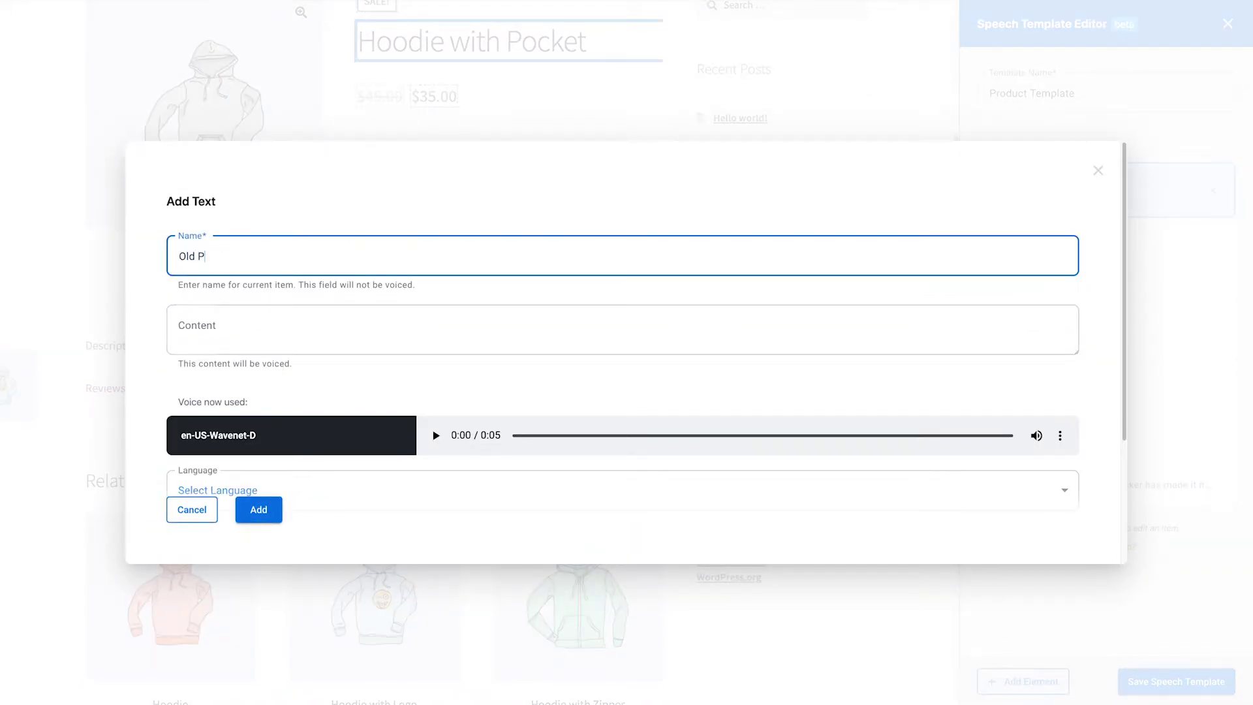
pyautogui.hotkey('ctrl', 'a')
pyautogui.hotkey('ctrl', 'c')
pyautogui.click(232, 327)
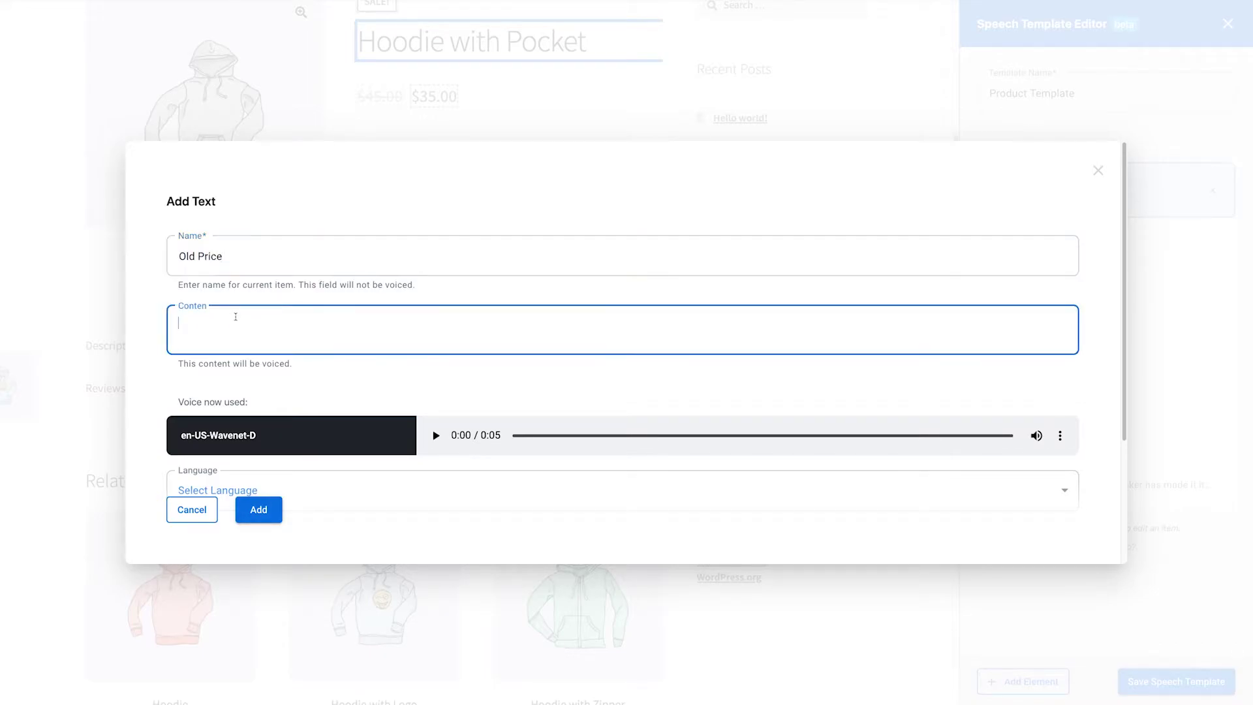
pyautogui.hotkey('ctrl', 'v')
# Voice it with the English (UK) Standard A female voice and add it to the template.
pyautogui.scroll(-2, 295, 430)
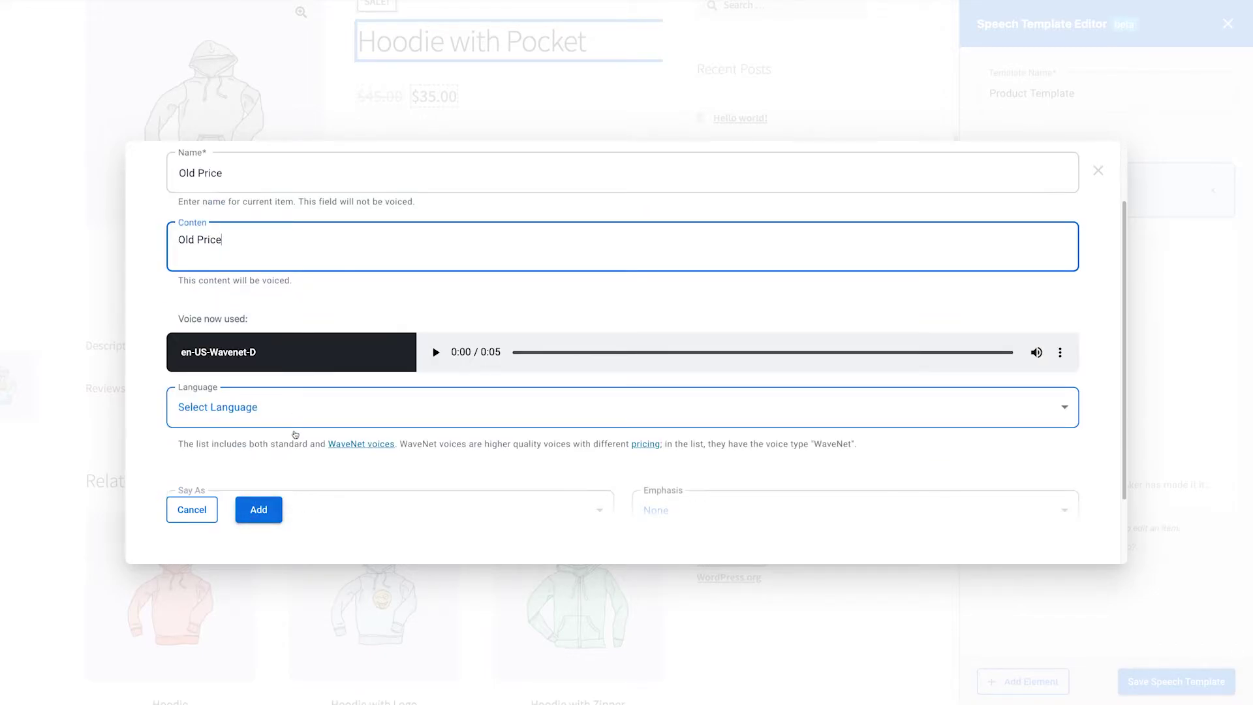
pyautogui.click(297, 409)
pyautogui.click(241, 265)
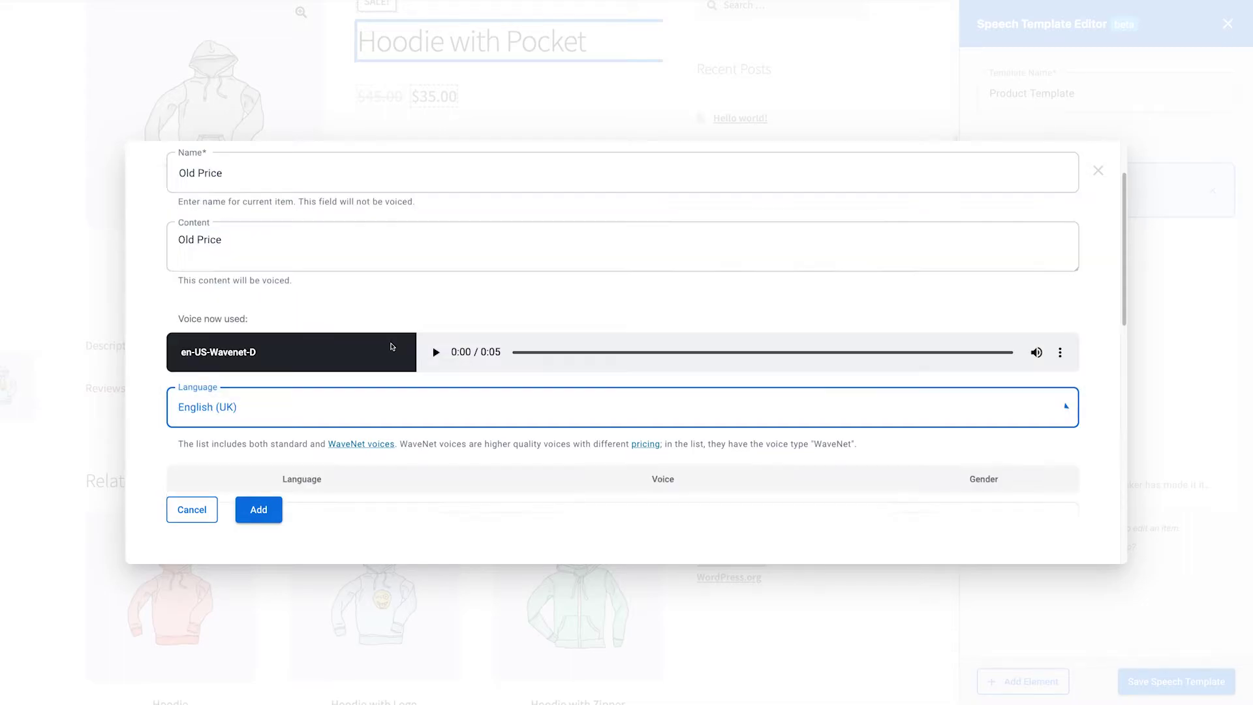
pyautogui.scroll(-8, 317, 432)
pyautogui.click(317, 431)
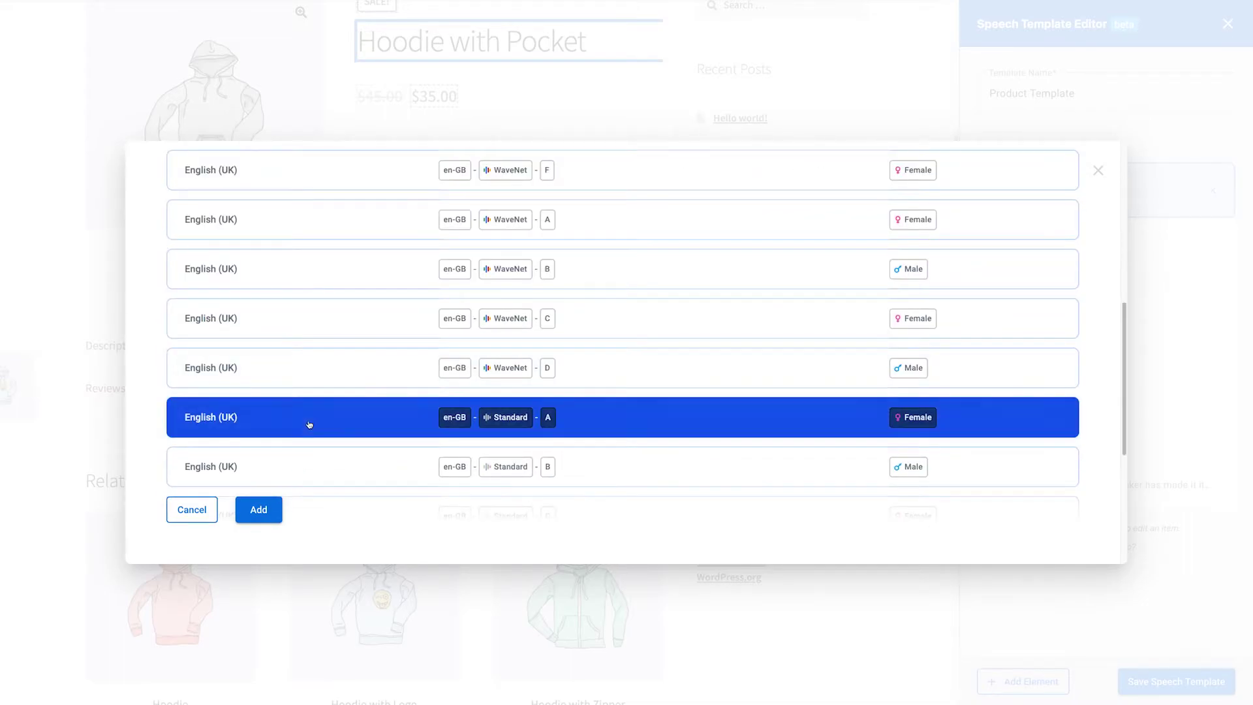
pyautogui.click(263, 513)
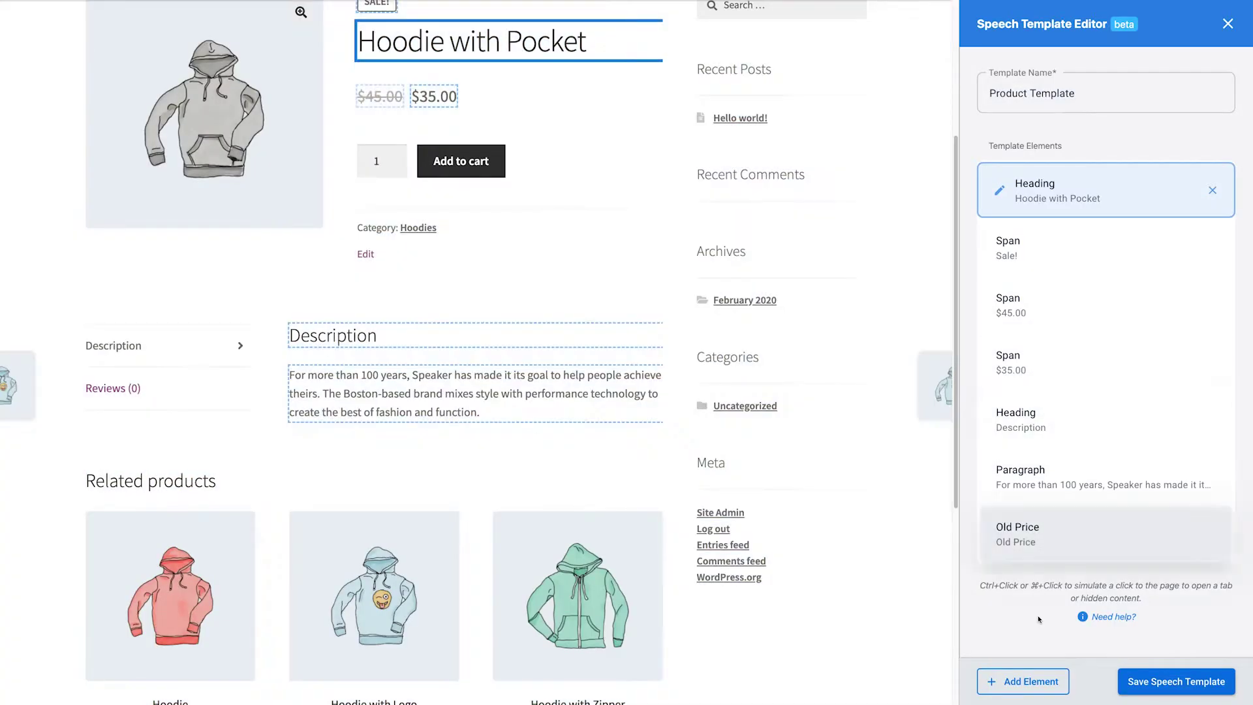
# Create a text element named 'New Price' with 'New Price' as its spoken content.
pyautogui.click(1023, 682)
pyautogui.click(1001, 637)
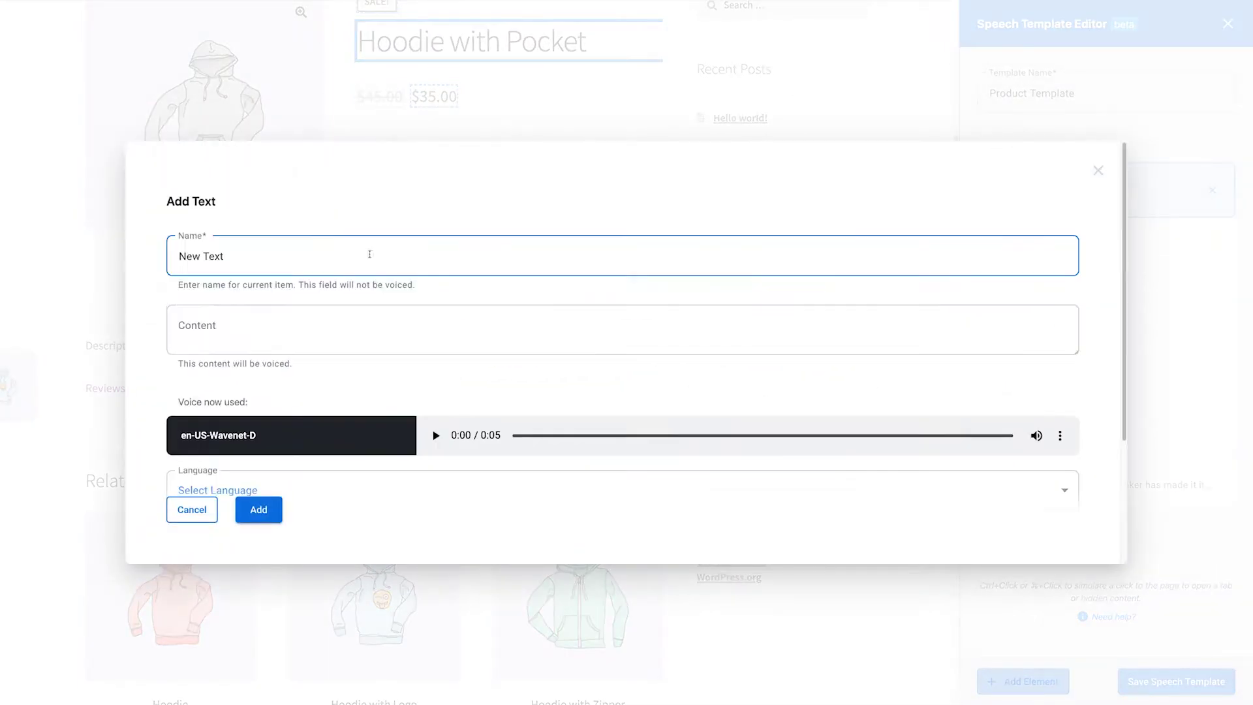
pyautogui.tripleClick(243, 254)
pyautogui.write('Old Price')
pyautogui.doubleClick(189, 256)
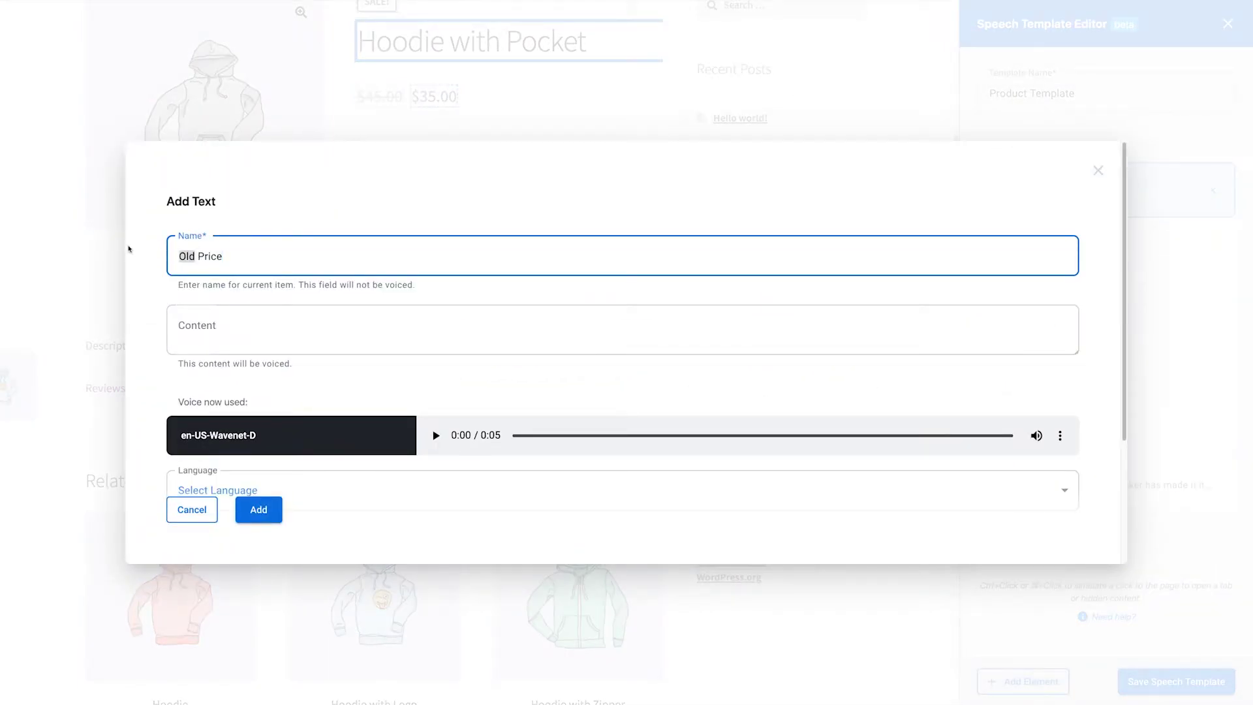
pyautogui.write('New')
pyautogui.moveTo(236, 258); pyautogui.dragTo(151, 258)
pyautogui.hotkey('ctrl', 'c')
pyautogui.click(215, 325)
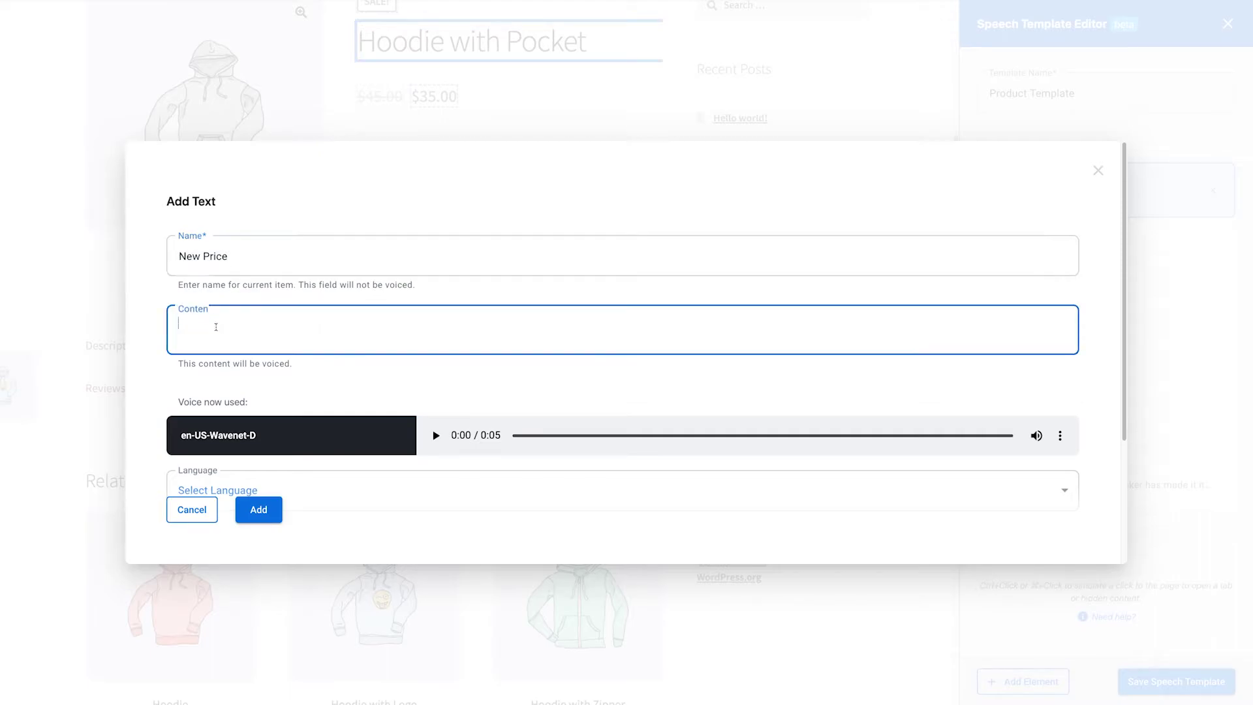
pyautogui.hotkey('ctrl', 'v')
# Set its language to English (UK) and add it to the template.
pyautogui.scroll(-1, 352, 430)
pyautogui.click(355, 476)
pyautogui.scroll(-2, 372, 359)
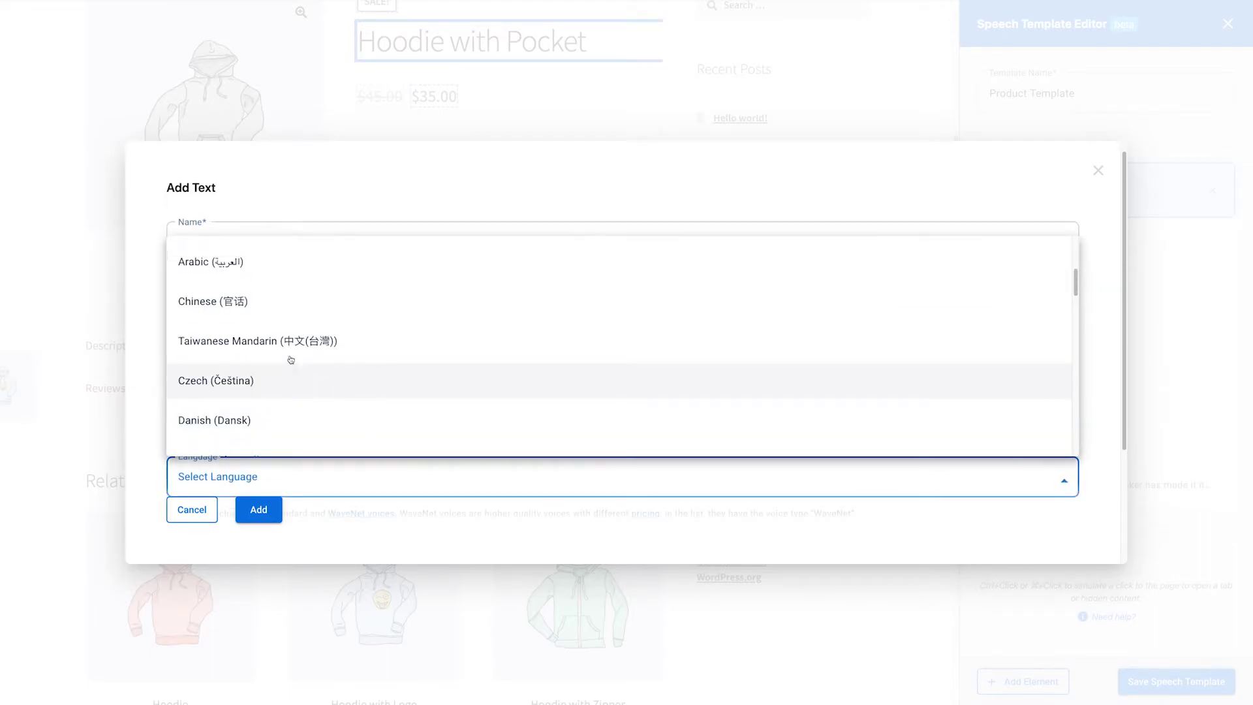
pyautogui.scroll(2, 289, 359)
pyautogui.click(261, 283)
pyautogui.scroll(-5, 363, 346)
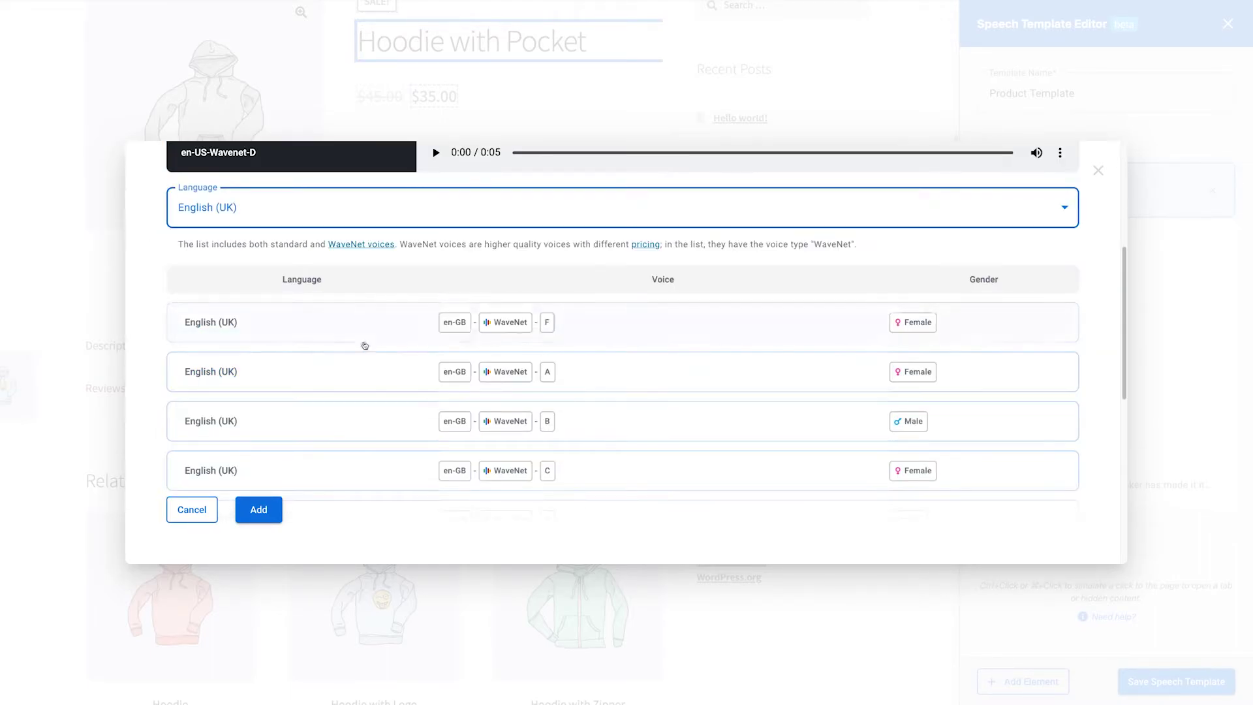
pyautogui.click(264, 515)
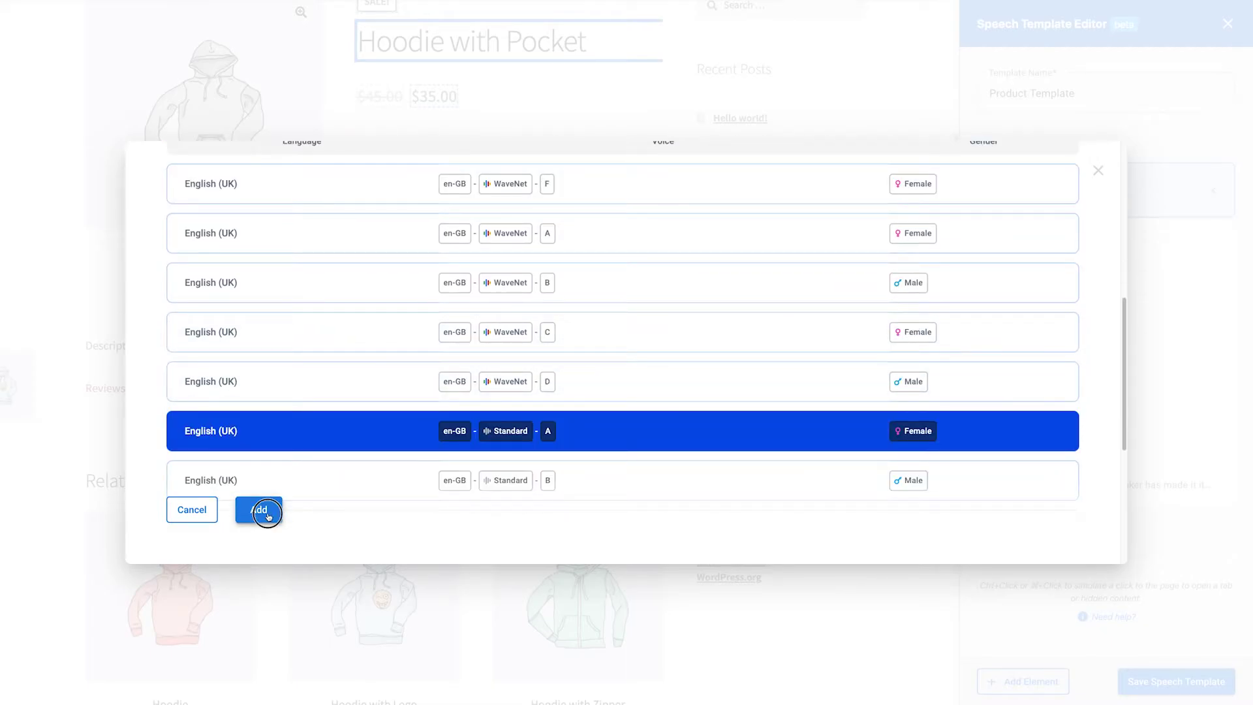
pyautogui.scroll(-1, 1169, 324)
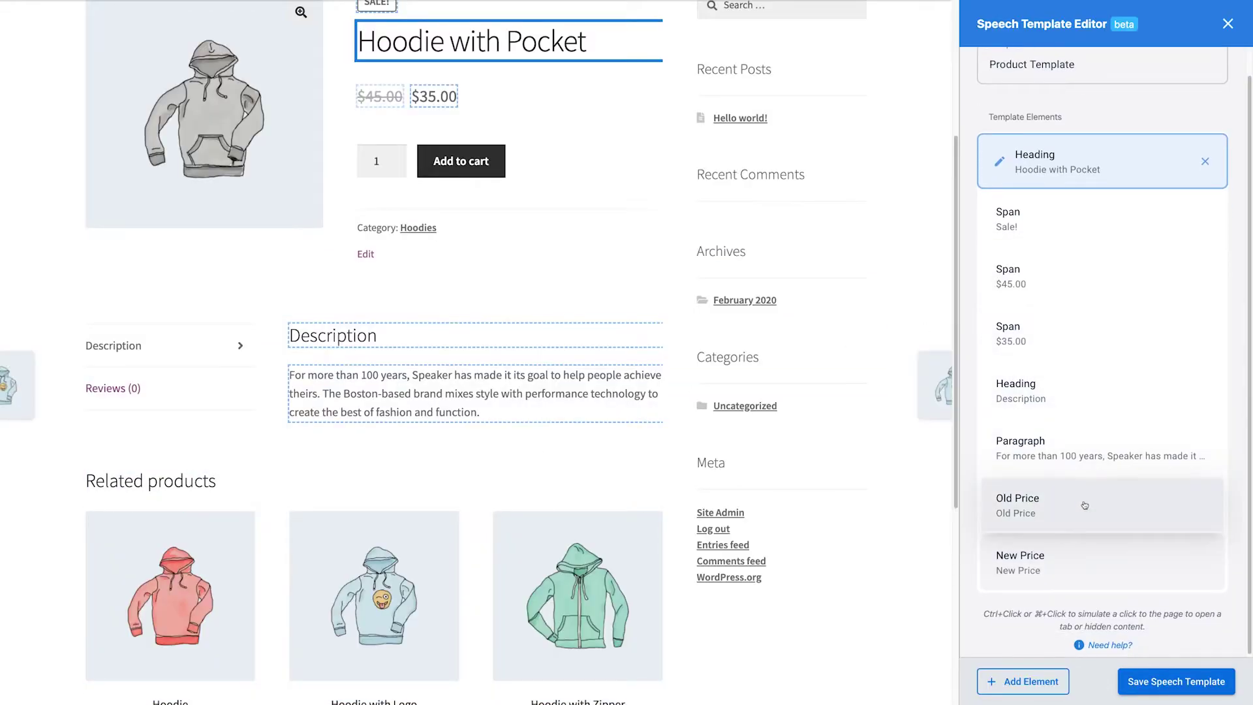
# Move Old Price after Sale! and New Price after $45.00, and add a 500 ms Medium pause after the heading.
pyautogui.moveTo(1085, 505); pyautogui.dragTo(1091, 271)
pyautogui.moveTo(1113, 563); pyautogui.dragTo(1097, 392)
pyautogui.click(1040, 686)
pyautogui.click(1003, 671)
pyautogui.moveTo(194, 337); pyautogui.dragTo(210, 337)
pyautogui.click(219, 411)
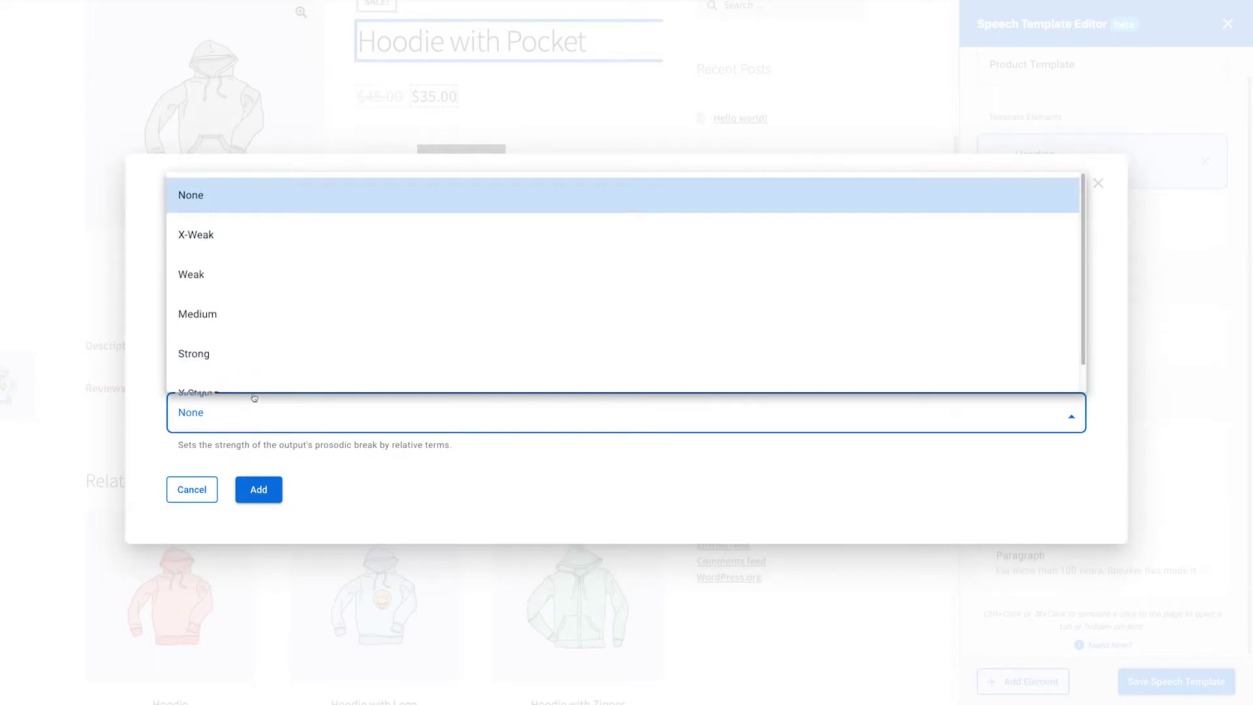
pyautogui.click(241, 318)
pyautogui.click(259, 490)
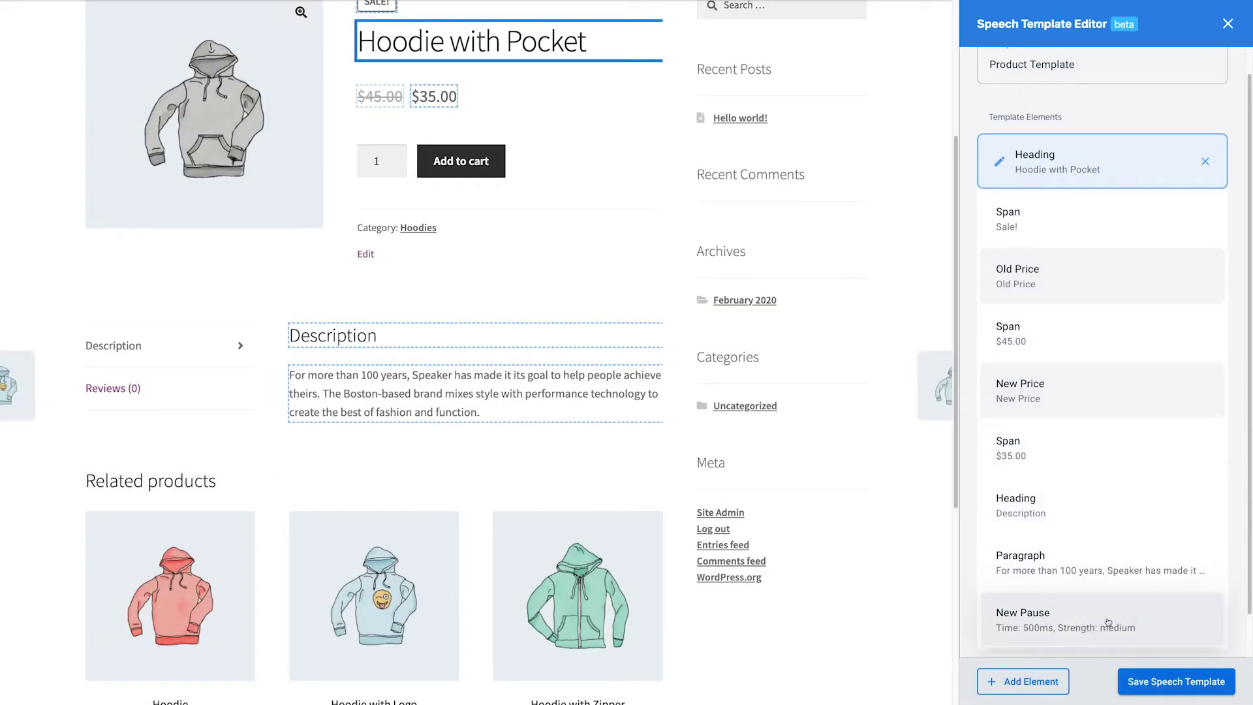
pyautogui.moveTo(1108, 622); pyautogui.dragTo(1110, 237)
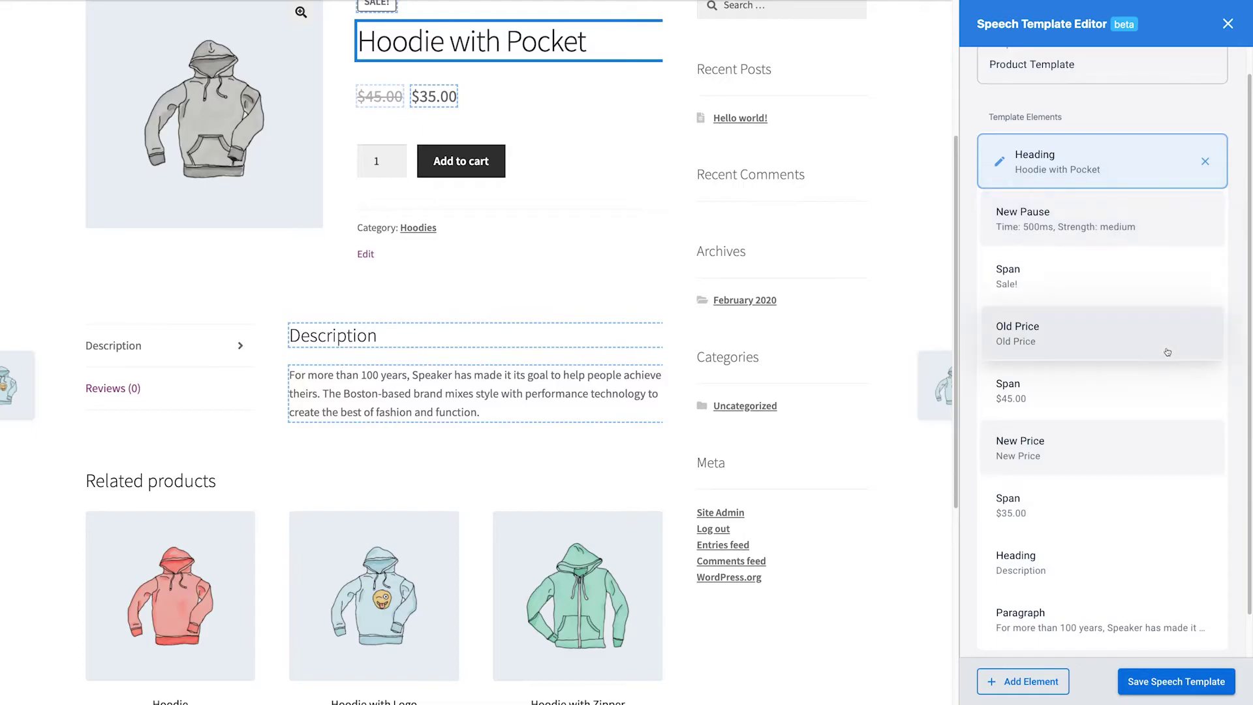
# Save the template, update the product, create its audio, and view the Hoodie with Pocket page.
pyautogui.click(1171, 687)
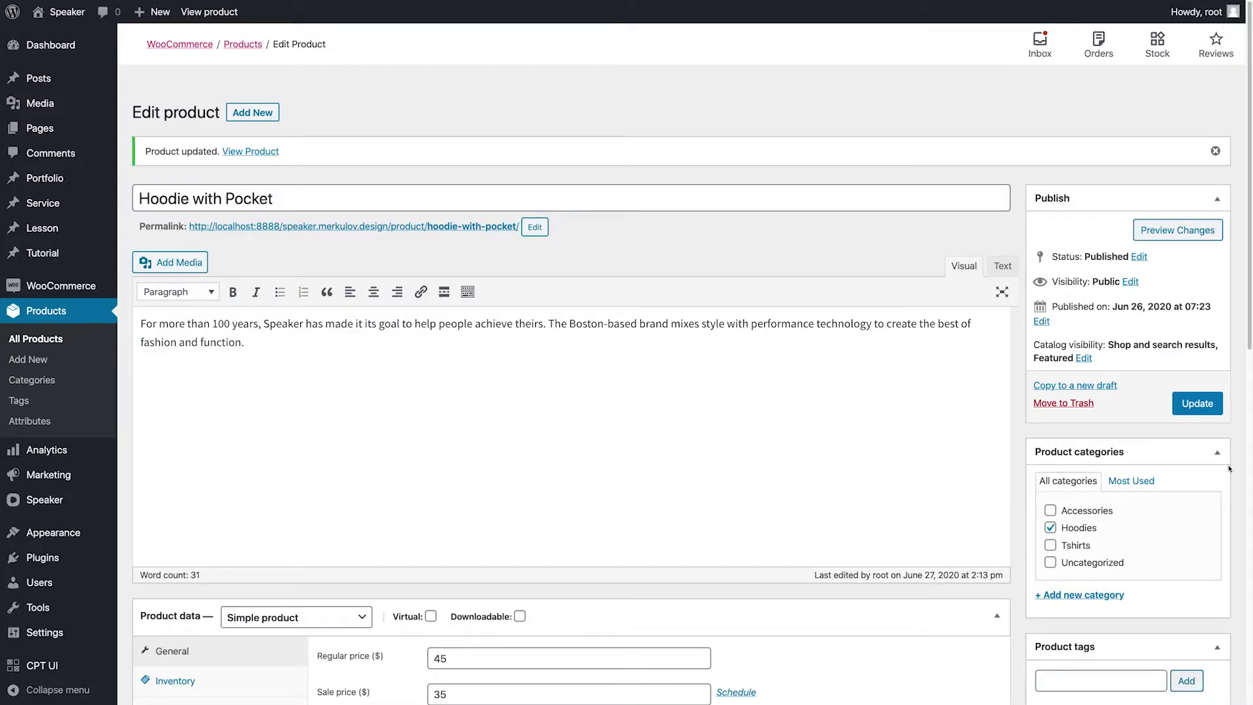
pyautogui.click(1198, 404)
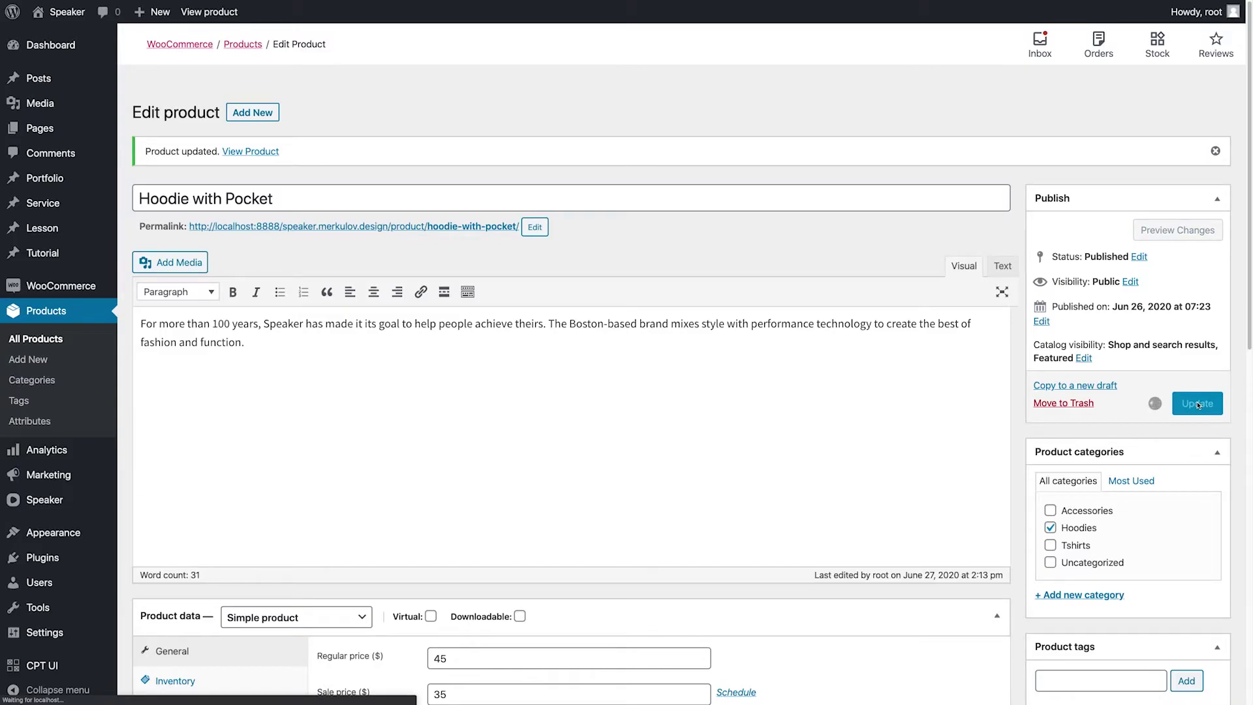
pyautogui.scroll(-9, 1073, 235)
pyautogui.click(1065, 378)
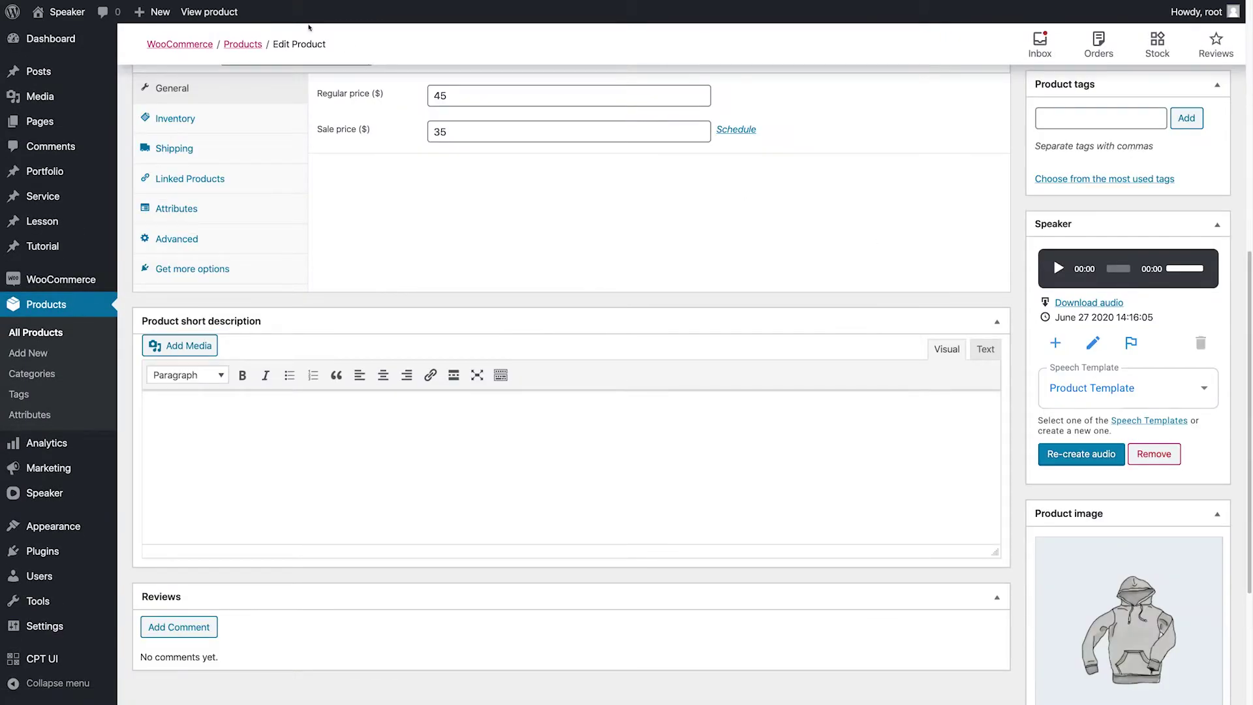
pyautogui.click(209, 12)
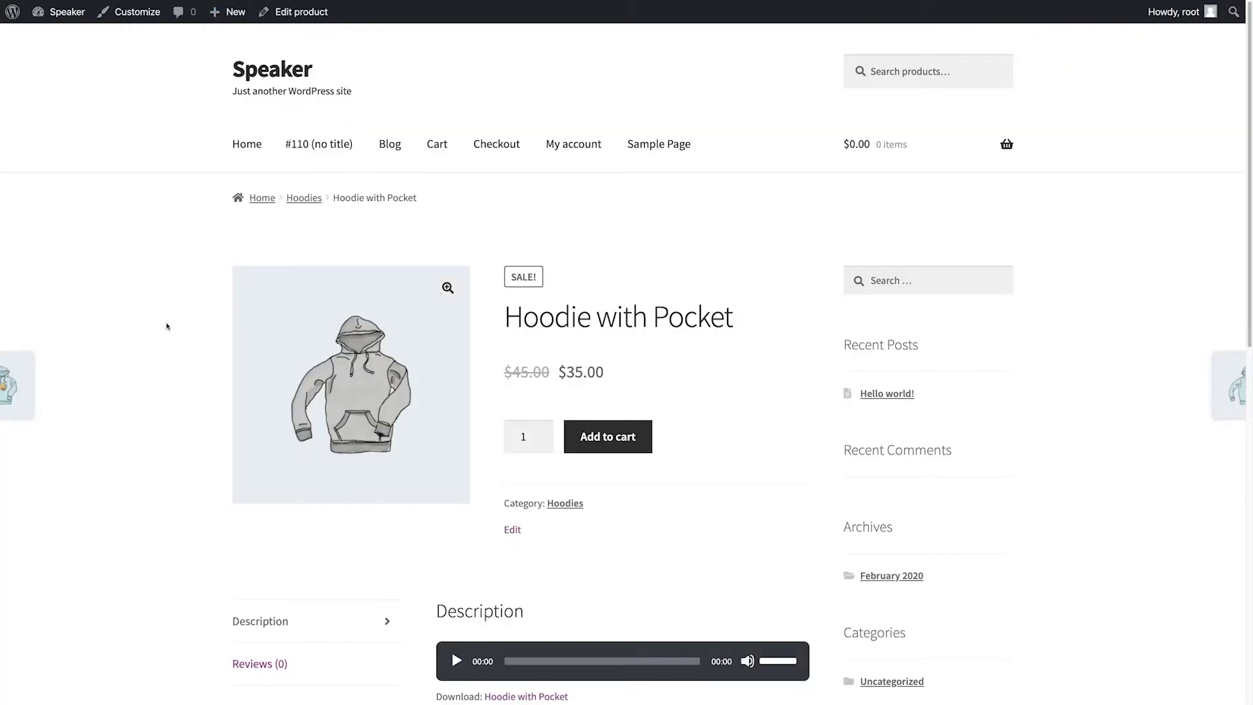
# Play the Hoodie with Pocket speech audio in the Description through to the end.
pyautogui.scroll(-4, 168, 326)
pyautogui.click(453, 426)
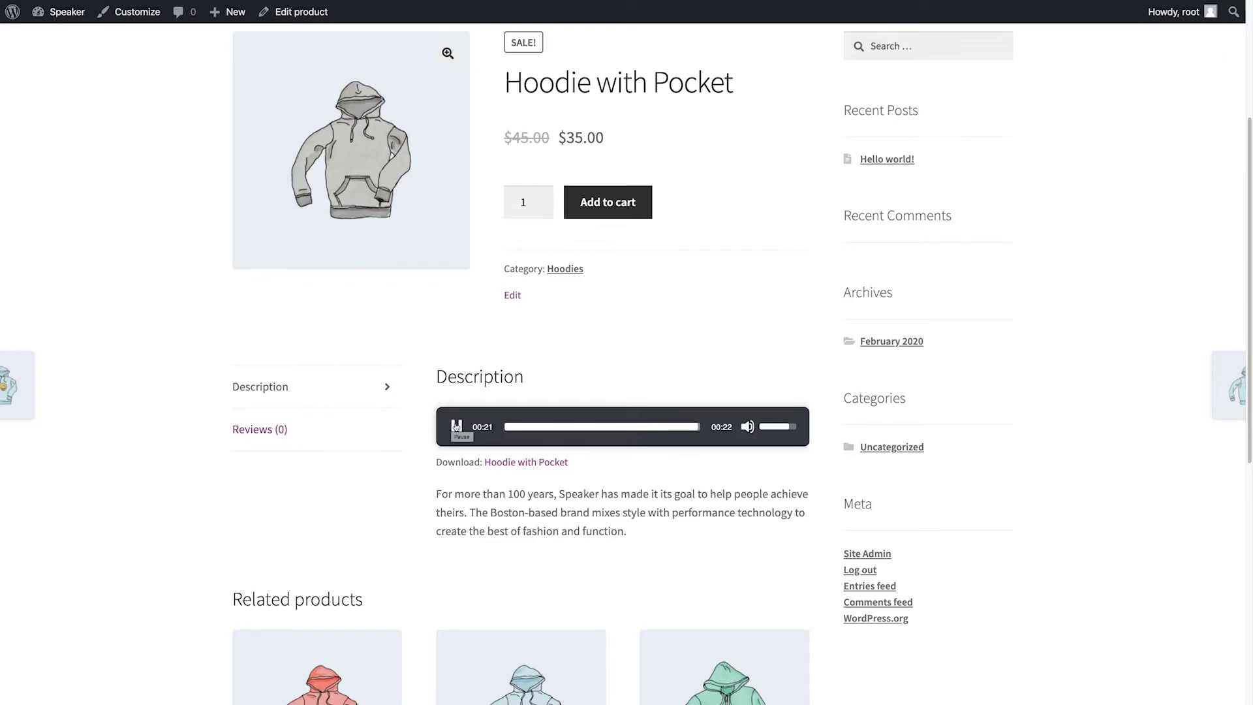
pyautogui.scroll(5, 421, 371)
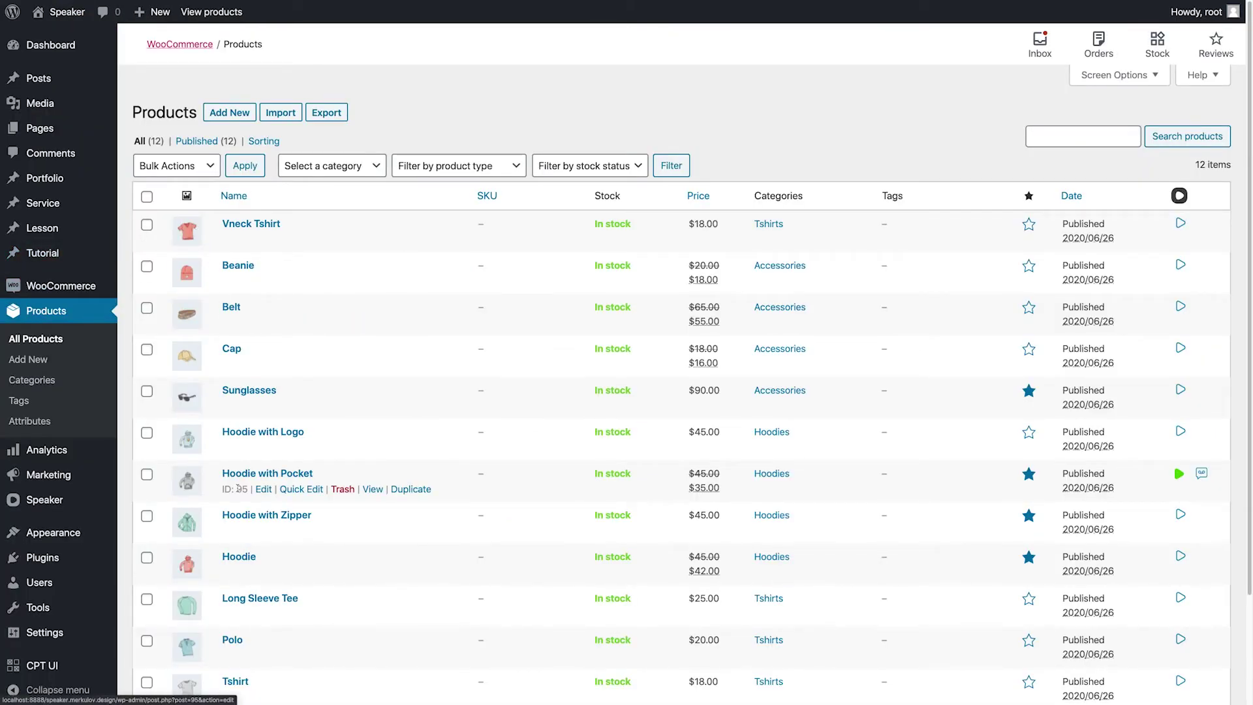
# Update the Hoodie with Pocket product again, then select Vneck Tshirt in the Products list.
pyautogui.click(264, 488)
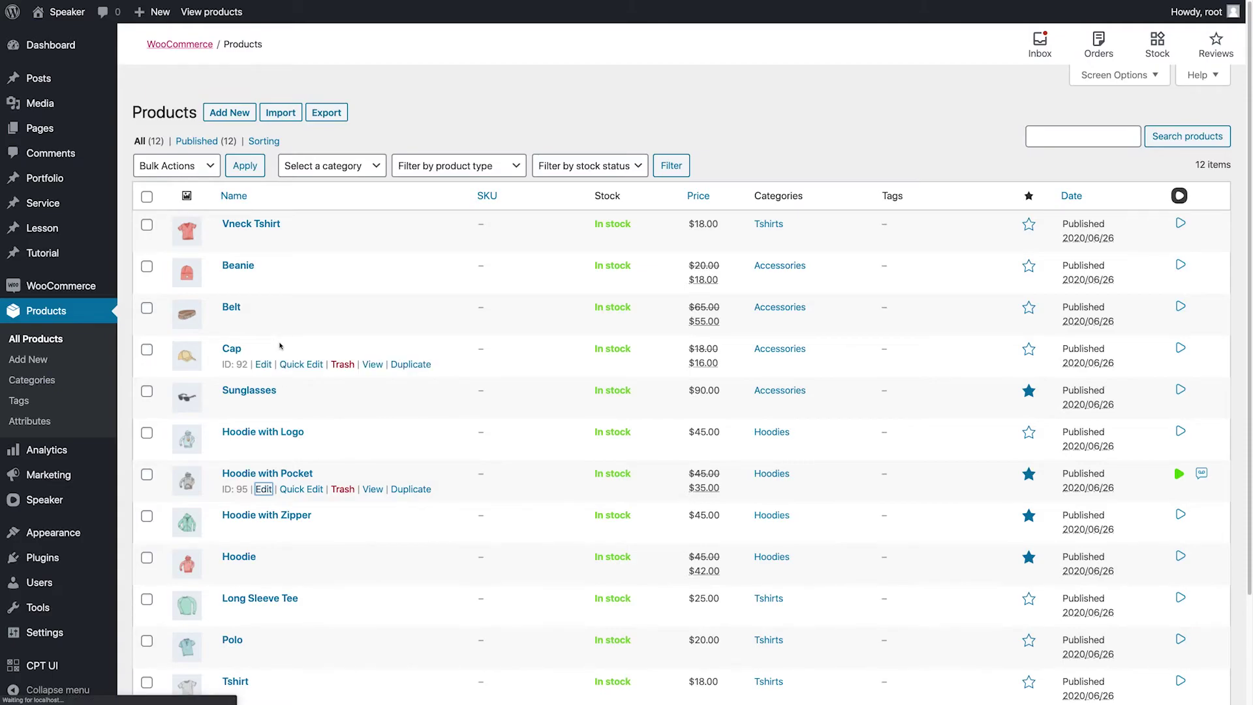
pyautogui.scroll(-5, 1131, 439)
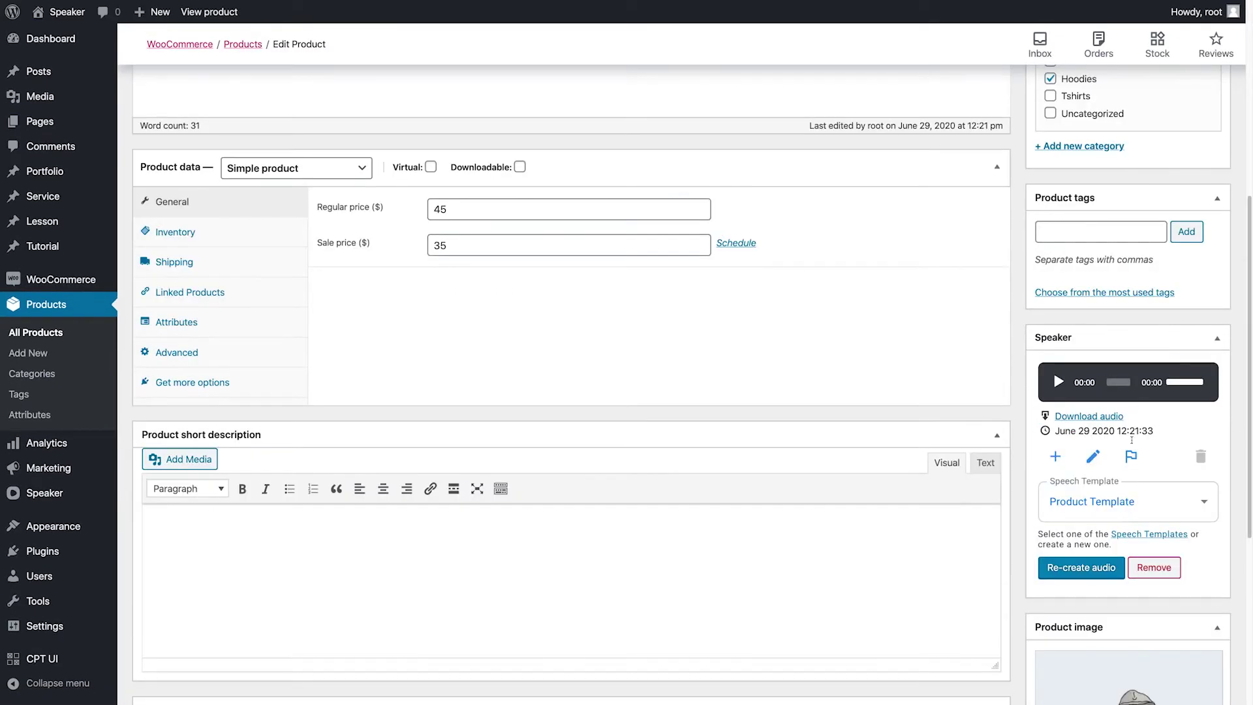
pyautogui.scroll(7, 1179, 453)
pyautogui.click(1197, 435)
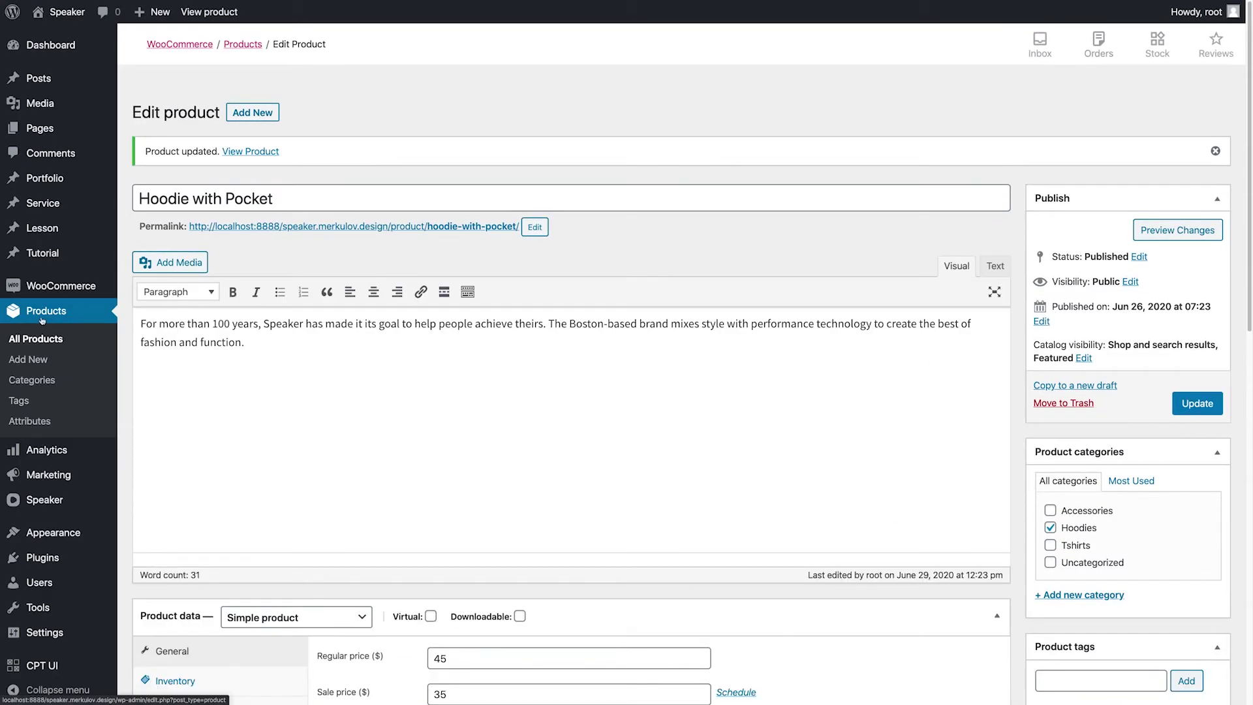
pyautogui.click(38, 316)
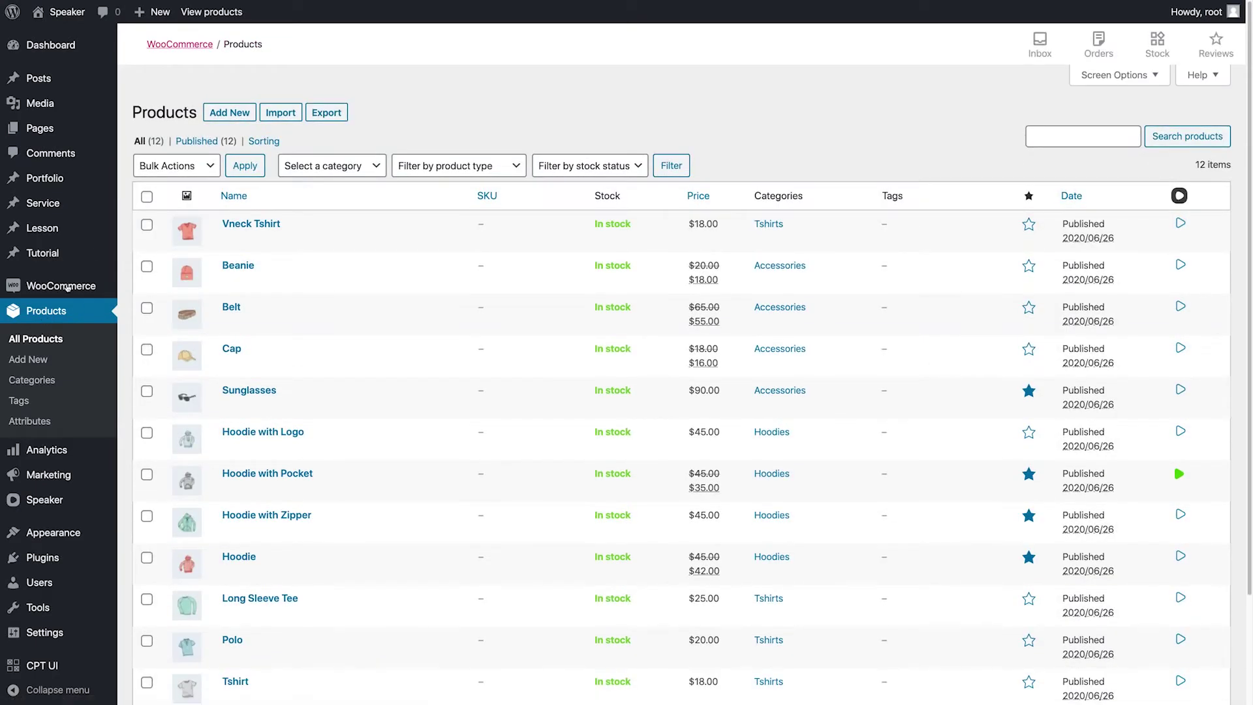
pyautogui.click(147, 225)
# Add Beanie and Belt to the selection and apply the Create Audio bulk action to all three.
pyautogui.click(146, 269)
pyautogui.click(145, 308)
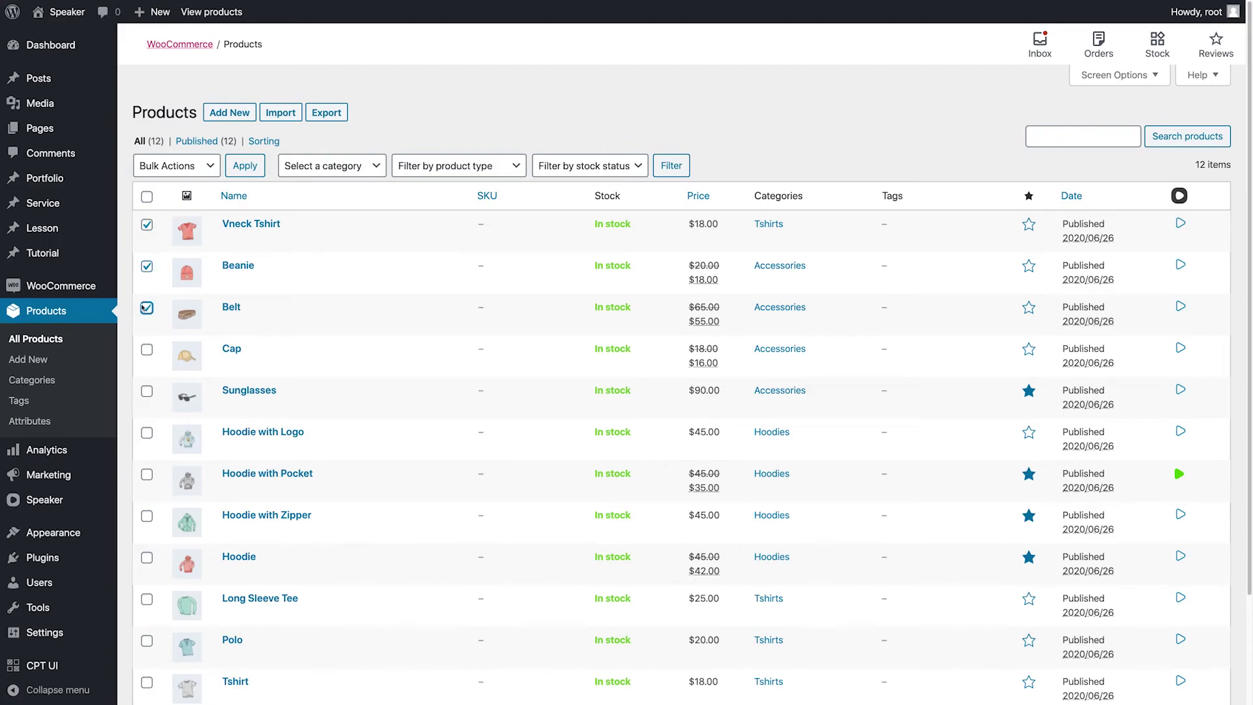
pyautogui.click(175, 166)
pyautogui.click(157, 208)
pyautogui.click(245, 166)
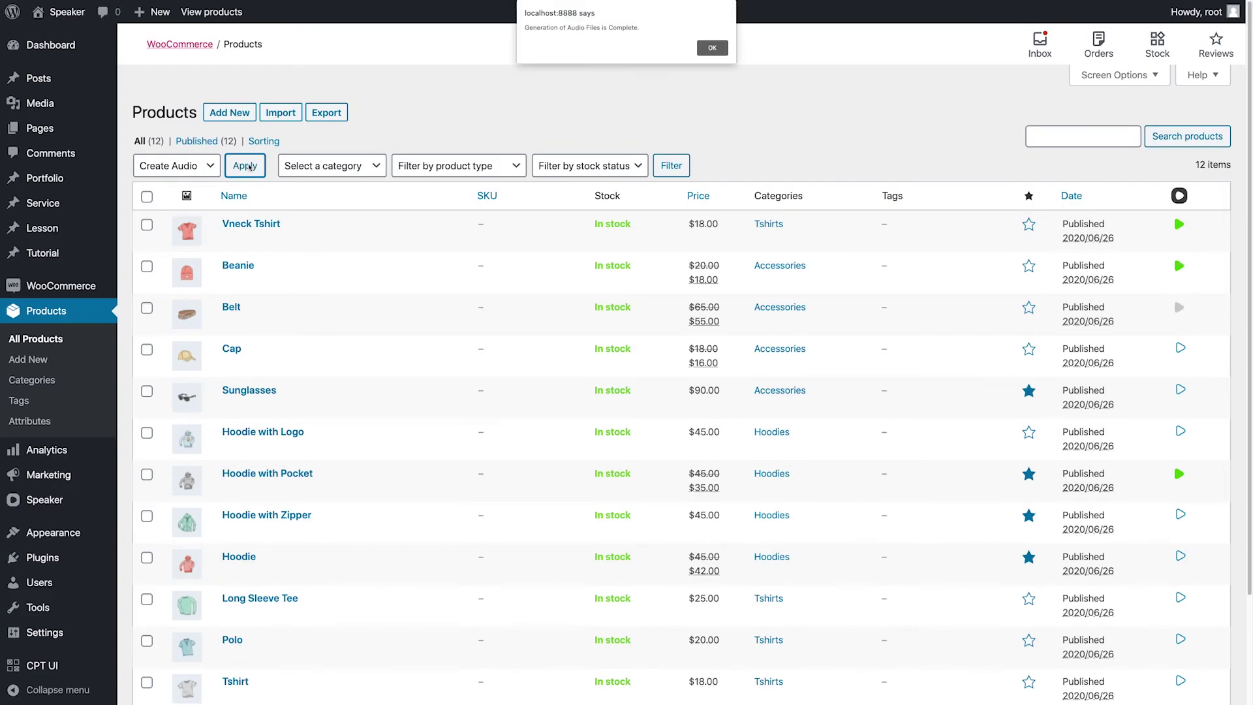
pyautogui.click(706, 47)
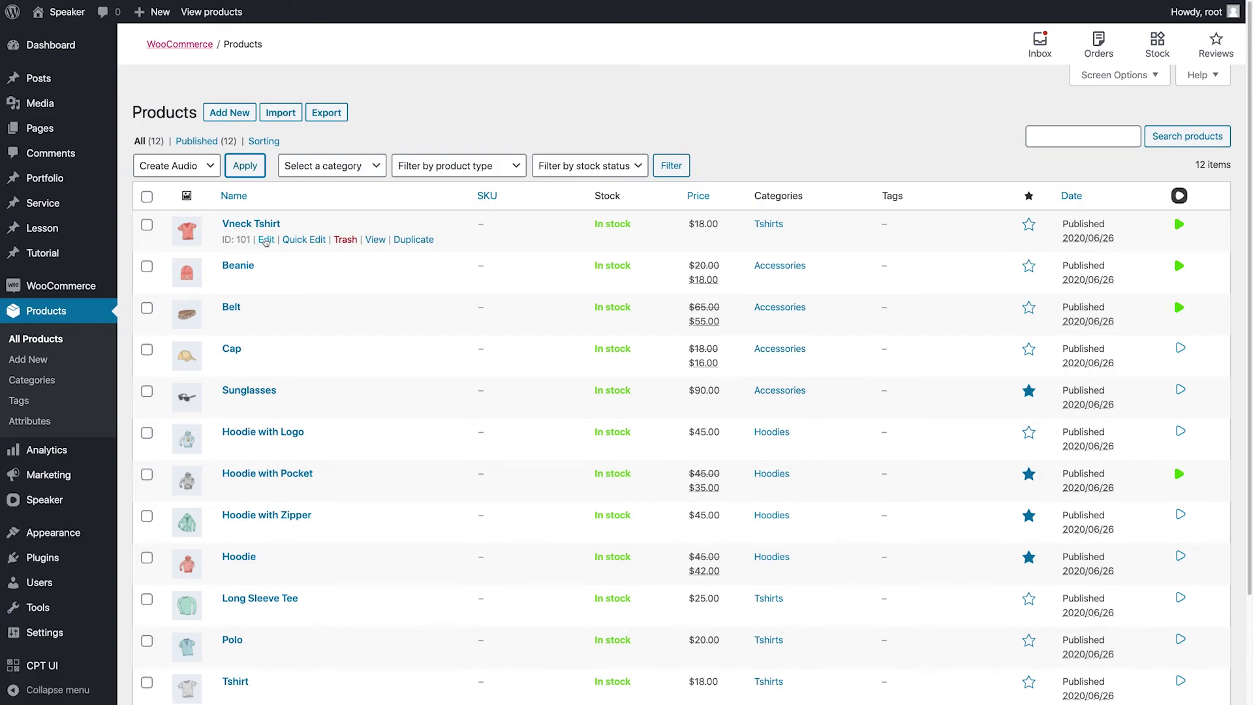
pyautogui.click(377, 240)
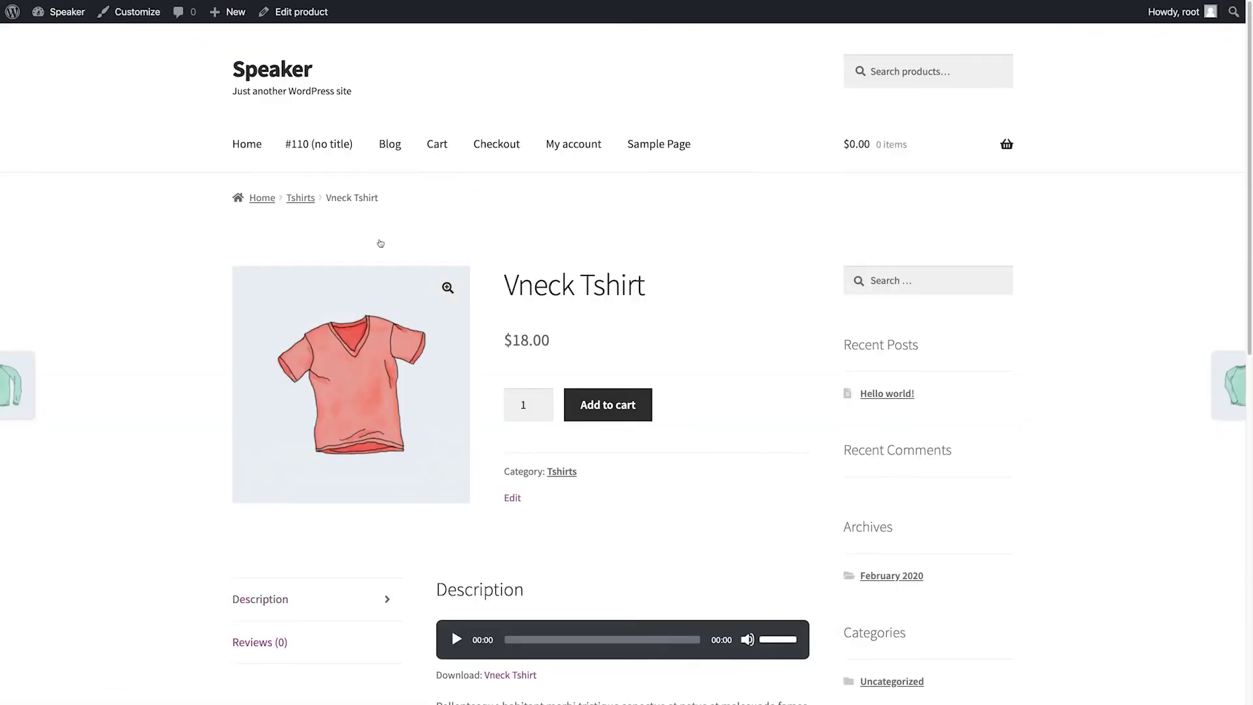
# Play the Vneck Tshirt Description audio briefly and pause it at 00:03.
pyautogui.scroll(-2, 380, 242)
pyautogui.click(457, 549)
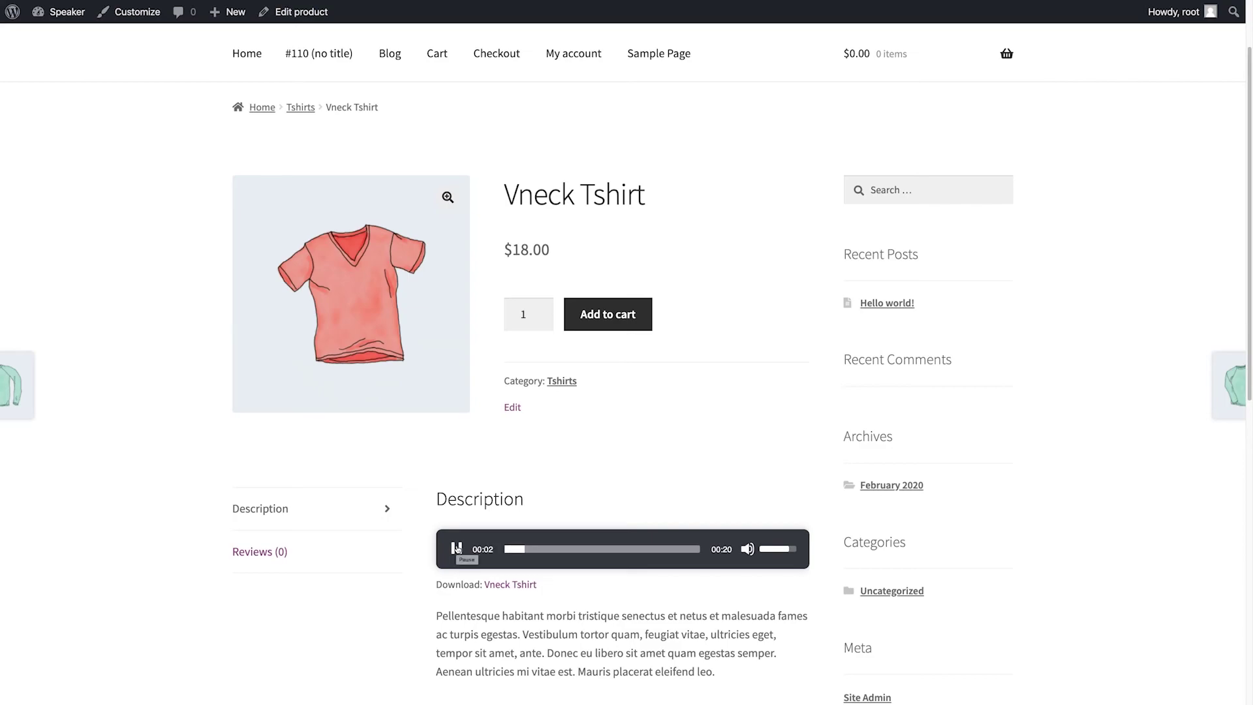
pyautogui.click(457, 548)
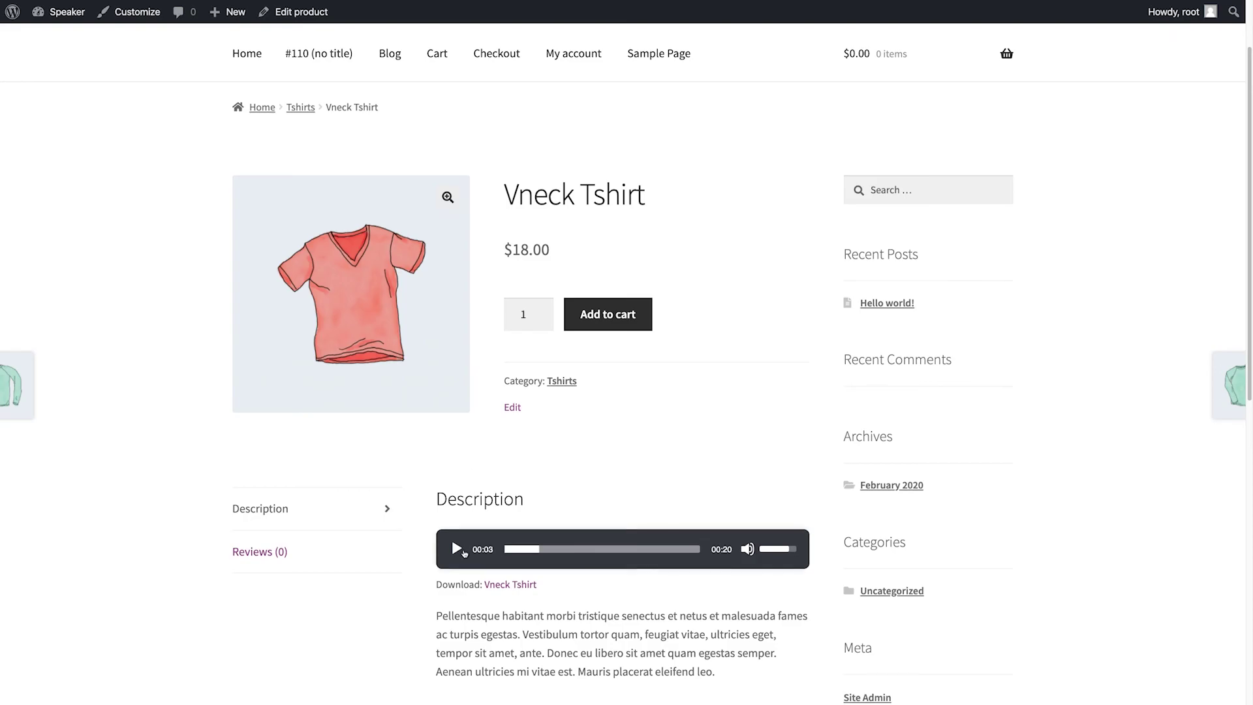
pyautogui.scroll(2, 658, 459)
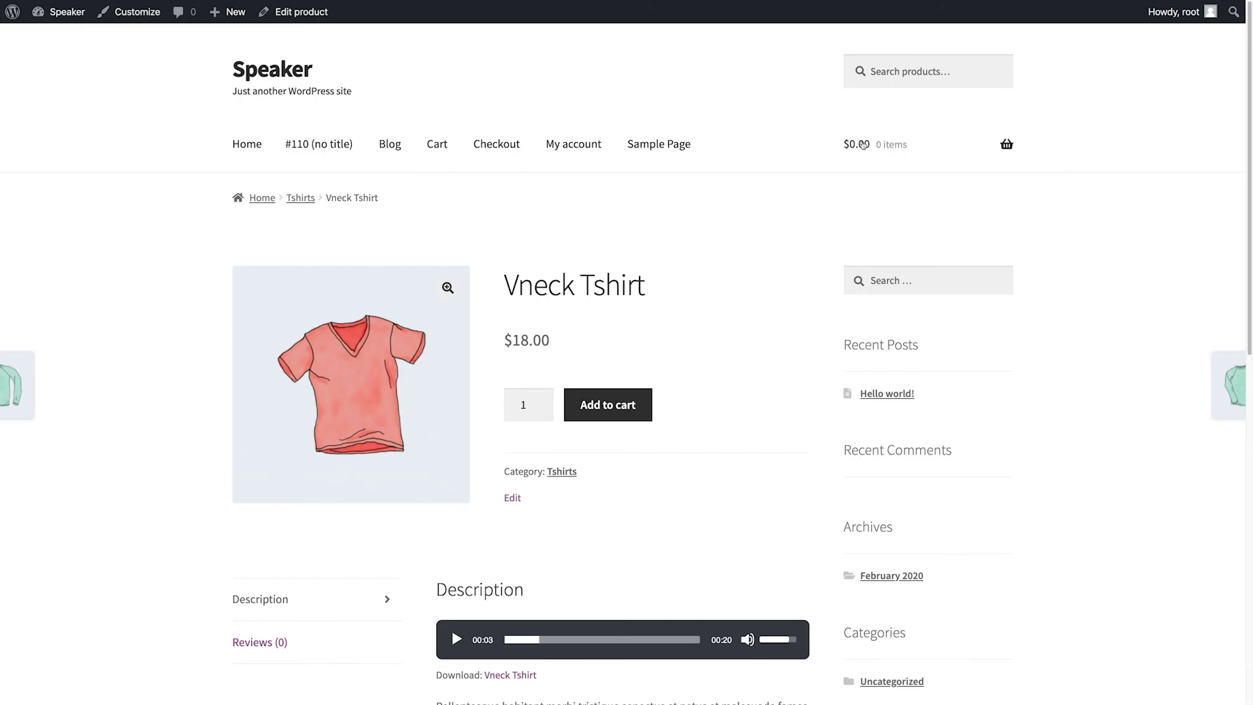